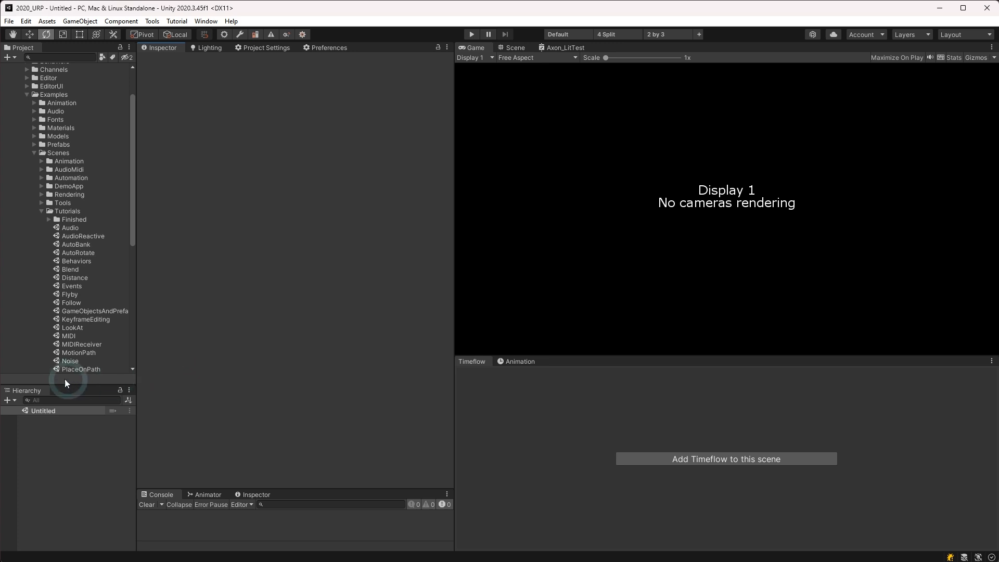
Step: Open the PlaceOnPath tutorial scene and display its MotionPath object, found inside Timeflow, in the timeline
double_click(55, 369)
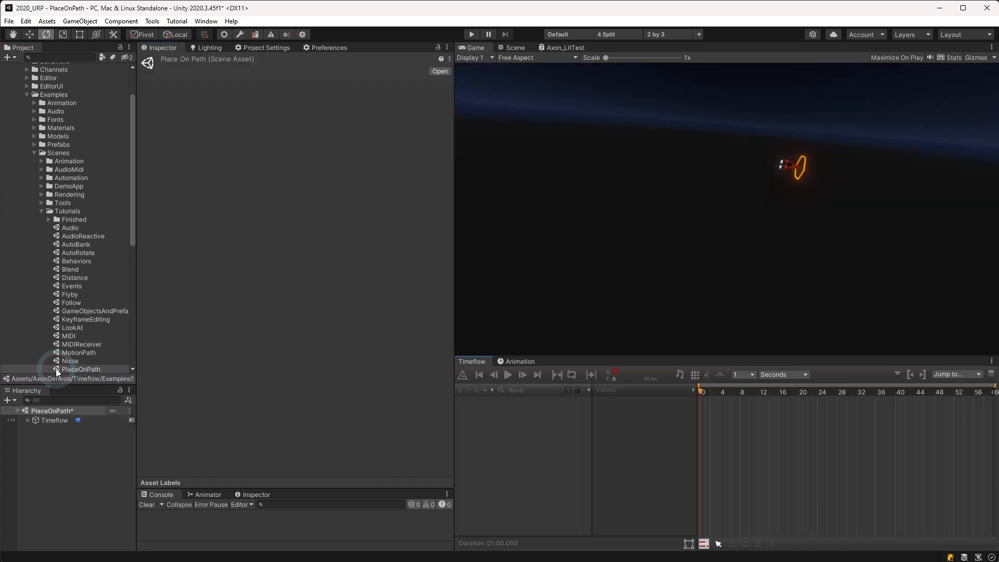
left_click(28, 420)
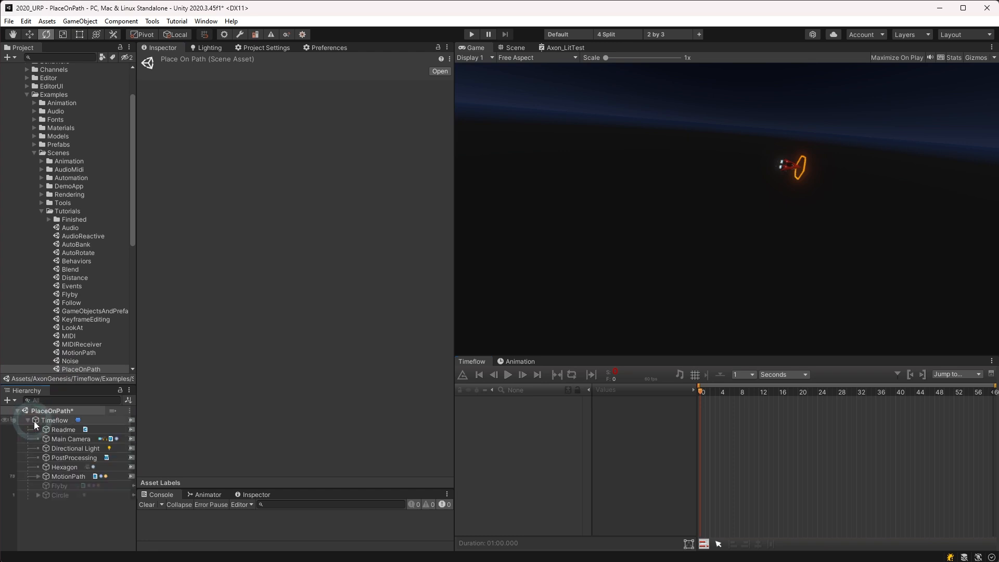
left_click(64, 476)
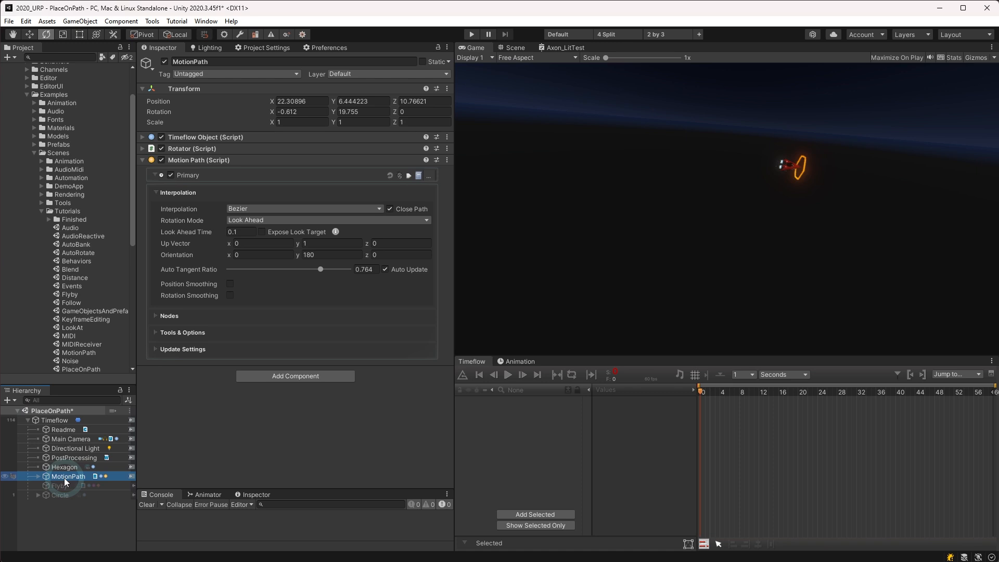
key("alt+grave")
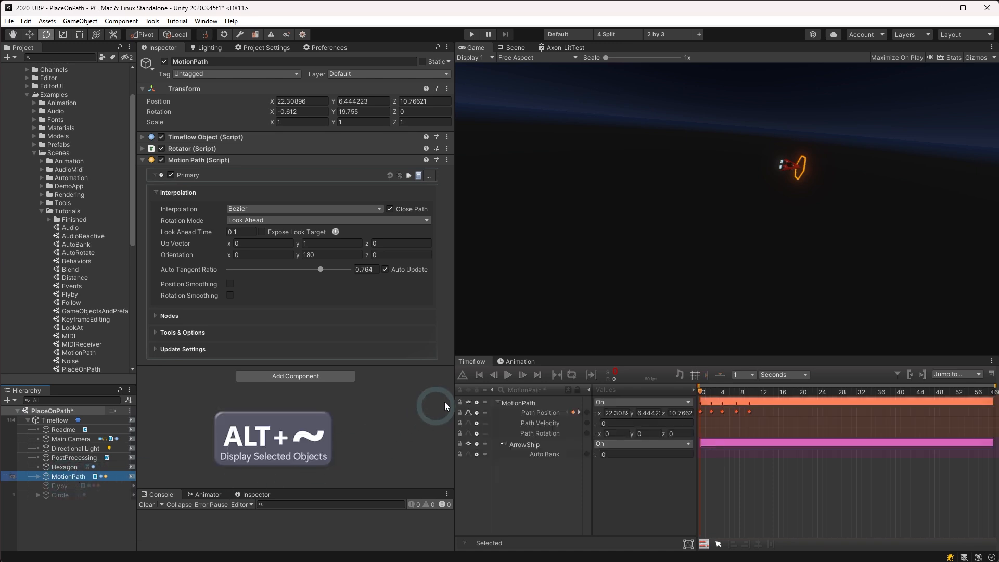
Step: Play the MotionPath animation and watch the ship follow its path in the Scene view
left_click(517, 403)
key("space")
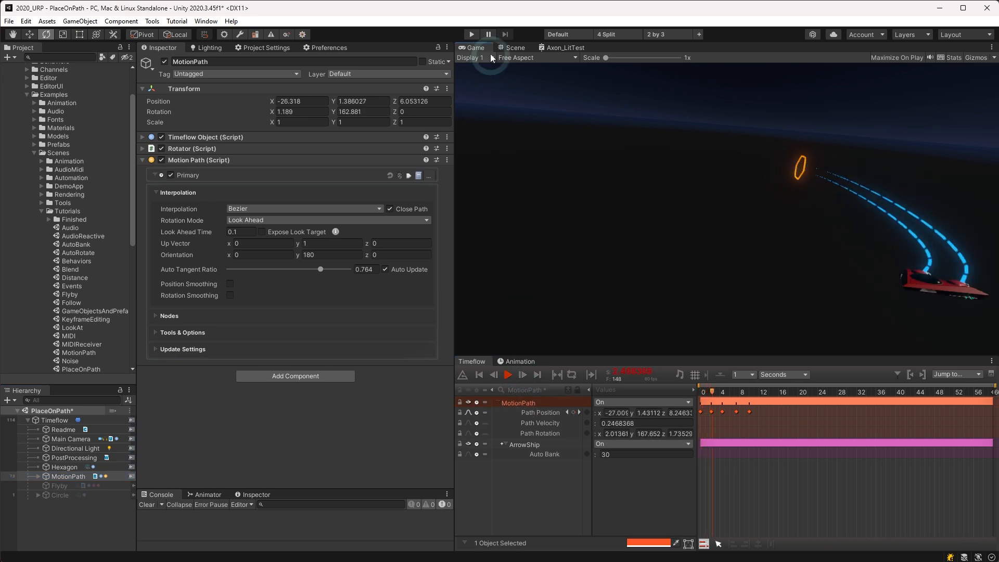
left_click(510, 48)
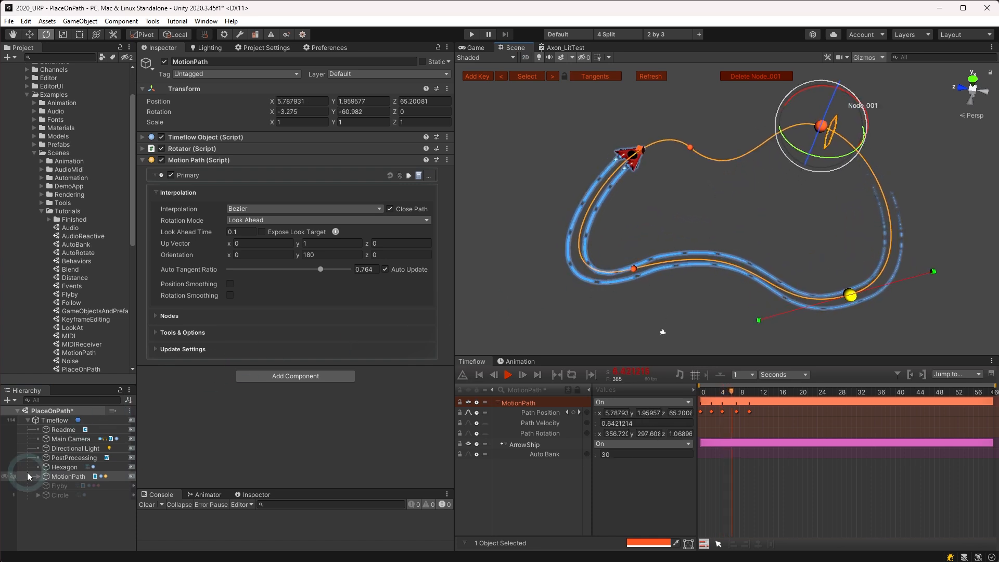
Step: Add the Hexagon object to the Timeflow view and give it the Place On Path automation
left_click(62, 465)
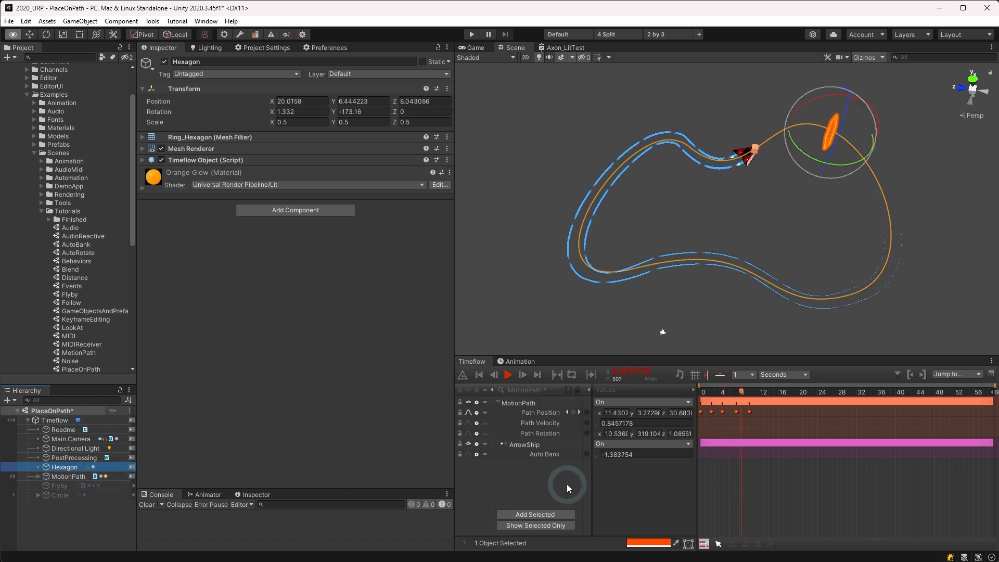
key("shift+alt+grave")
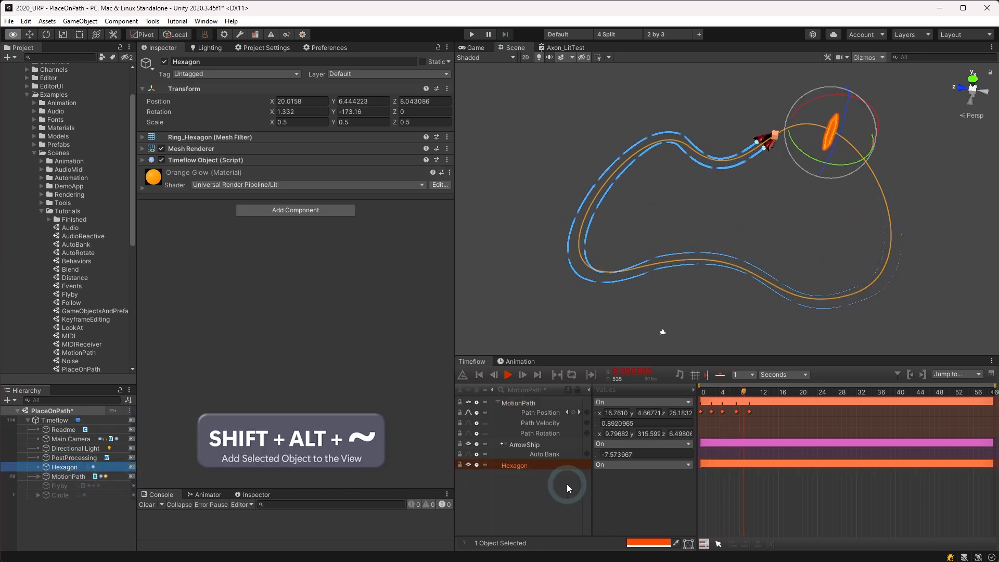
right_click(518, 466)
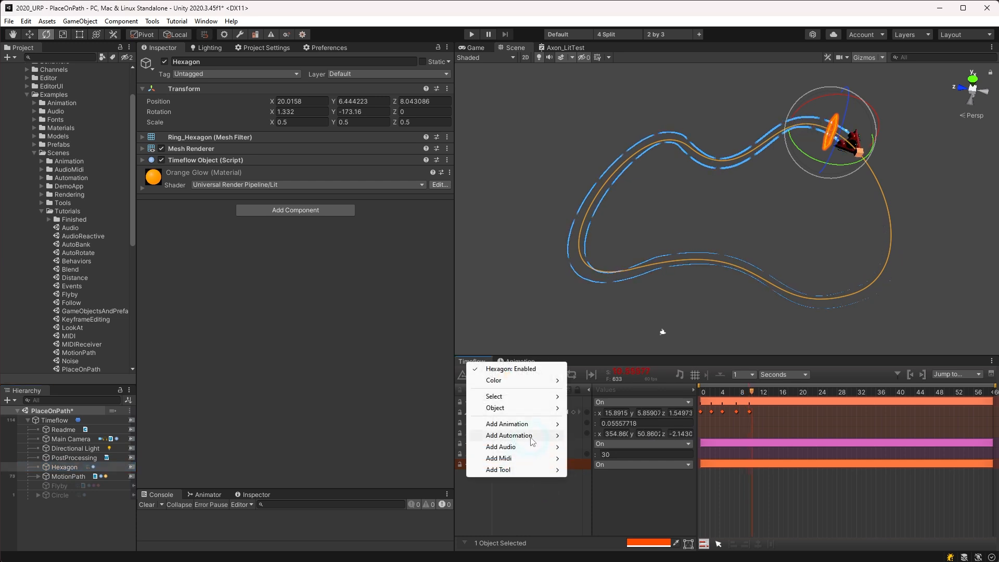
mouse_move(532, 441)
left_click(616, 525)
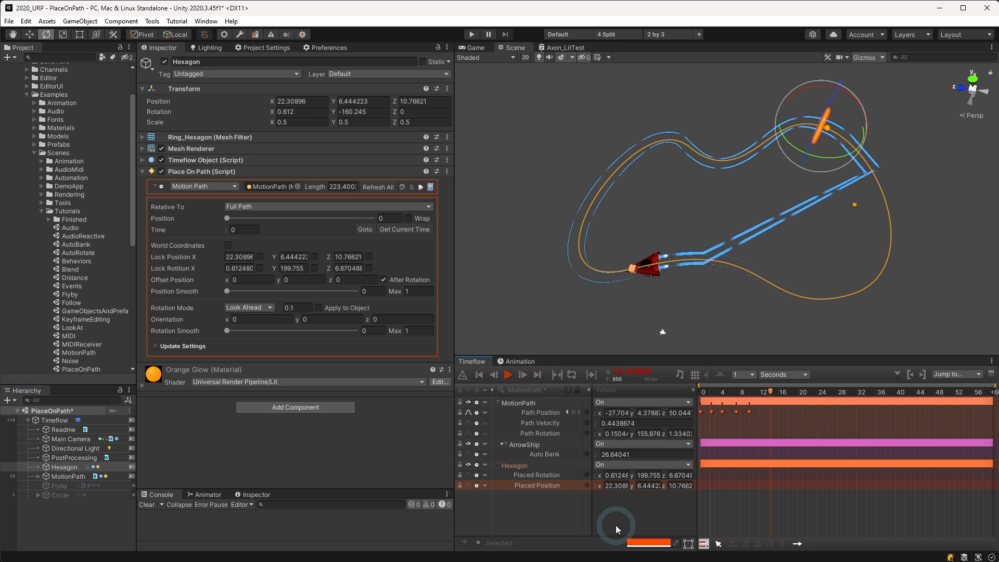
Step: Examine the Hexagon's Placed Position and Placed Rotation channels and the path source, length and Relative To settings of Place On Path
left_click(543, 484)
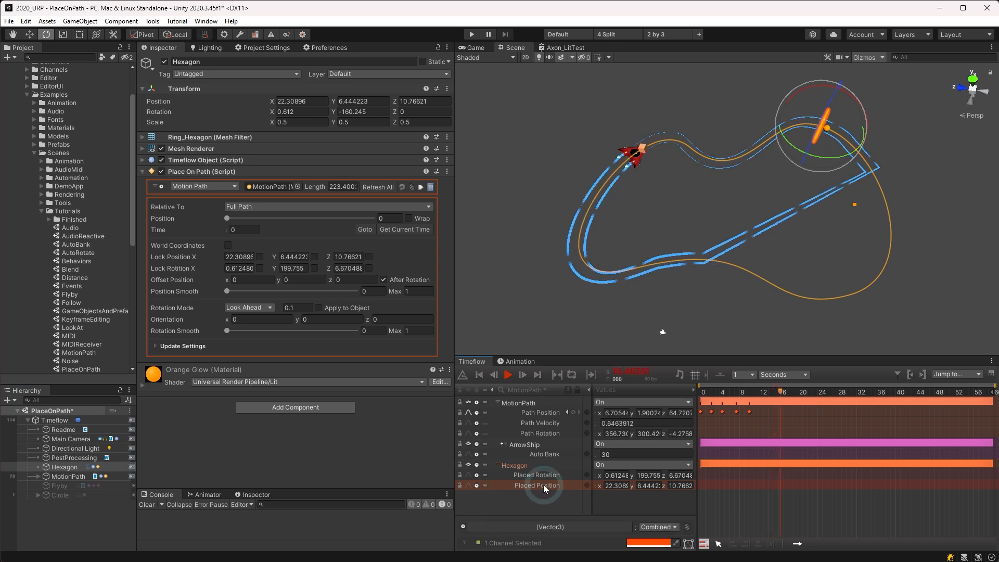
left_click(542, 475)
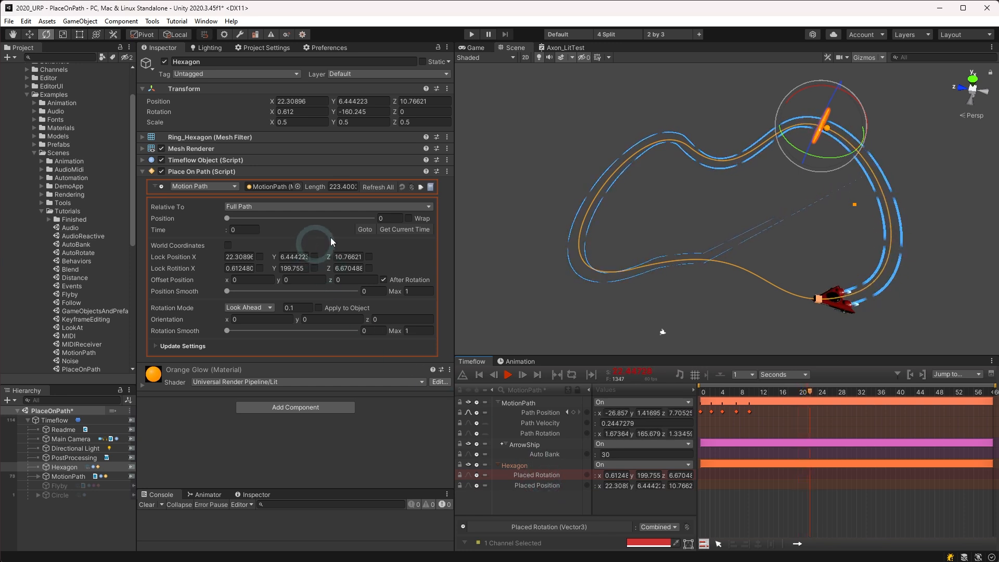
left_click(264, 186)
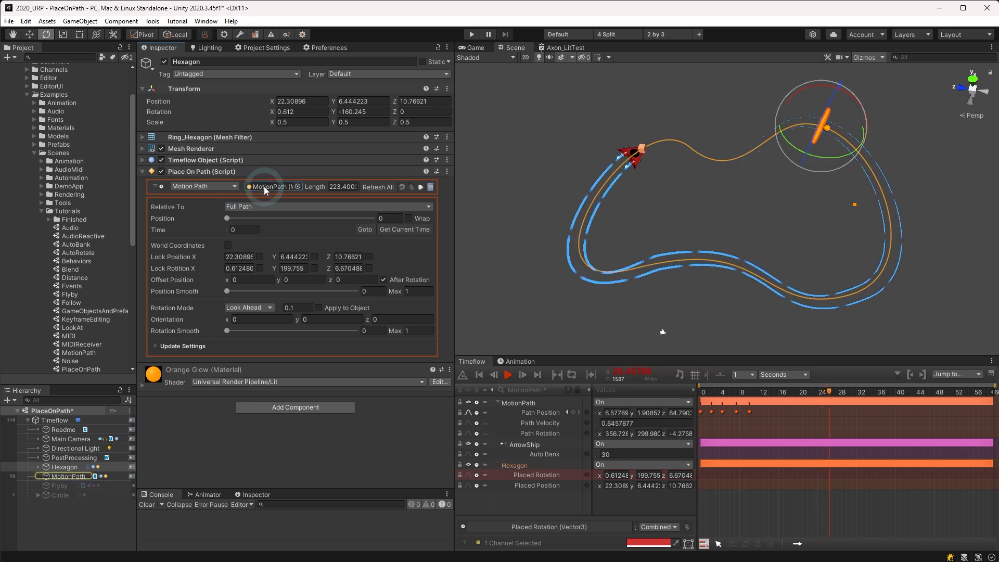
left_click(226, 186)
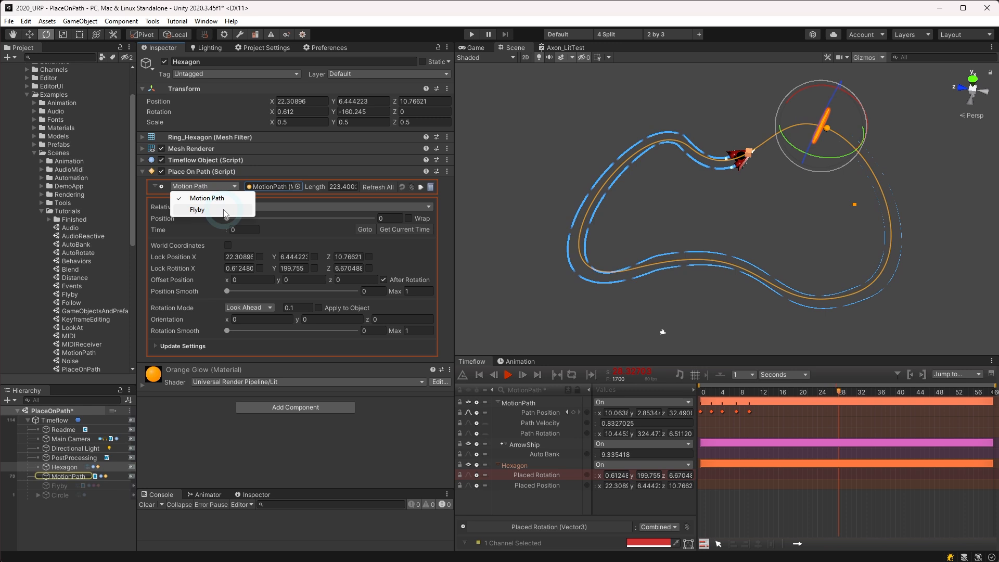
left_click(339, 195)
left_click(343, 188)
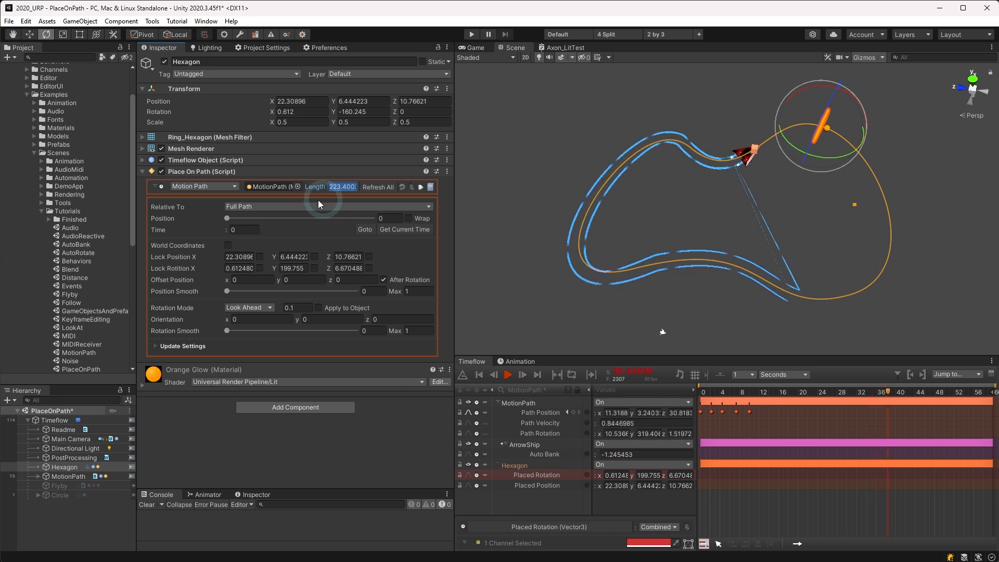
left_click(197, 207)
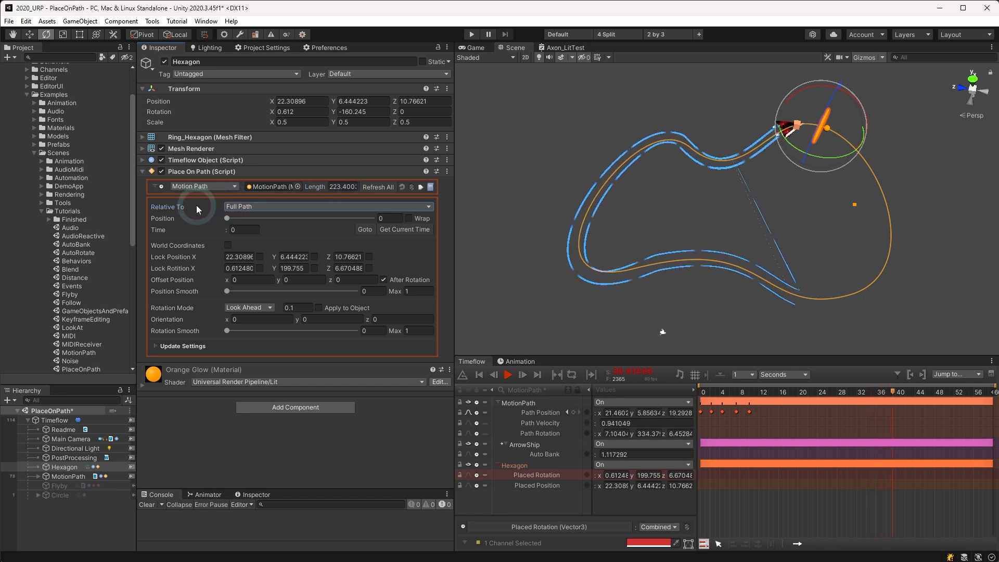
Step: Try placing the Hexagon relative to Full Path, with Wrap enabled and Position adjusted to 0.62
left_click(257, 206)
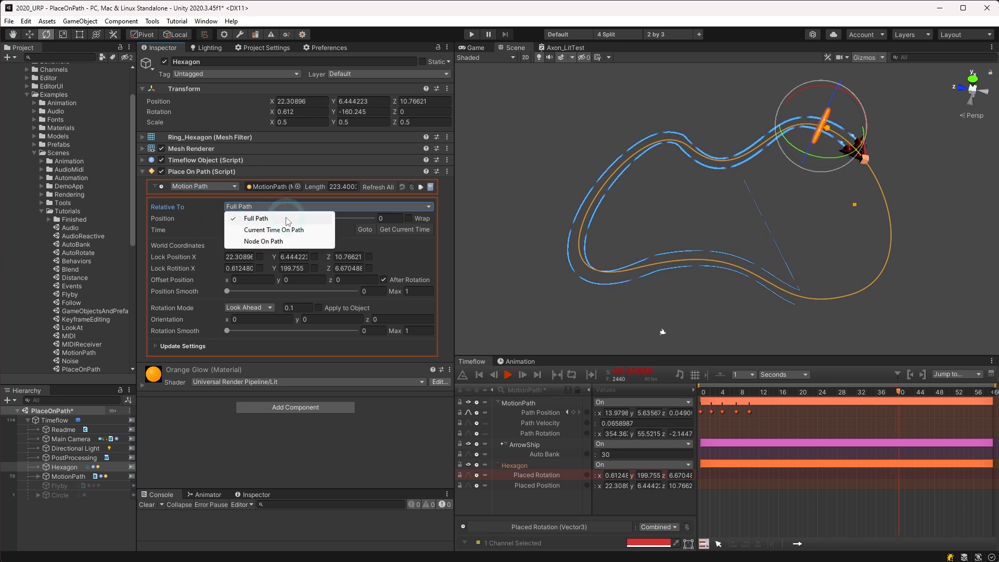
left_click(287, 219)
left_click_drag(224, 218, 336, 219)
left_click(408, 219)
mouse_move(215, 219)
left_mouse_down()
mouse_move(228, 220)
mouse_move(199, 220)
mouse_move(263, 217)
mouse_move(217, 220)
left_mouse_up()
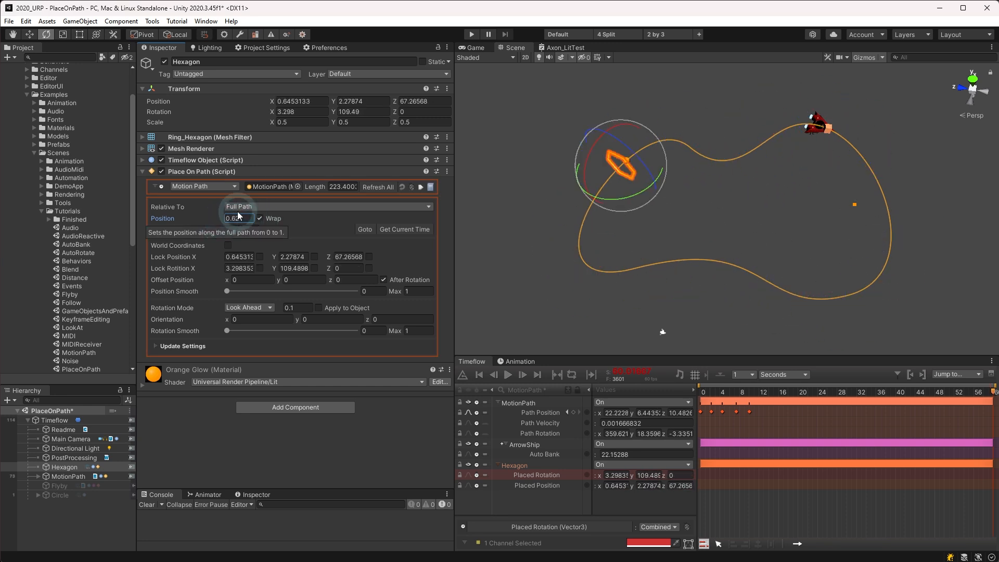
Step: Try setting the Hexagon's Time on the path to 1
left_click(235, 229)
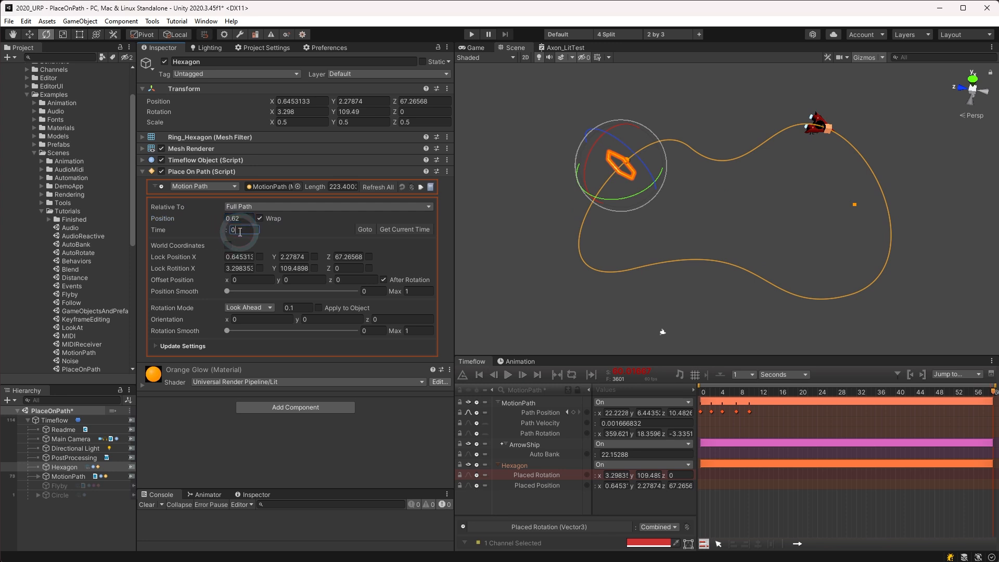
type("1")
key("Tab")
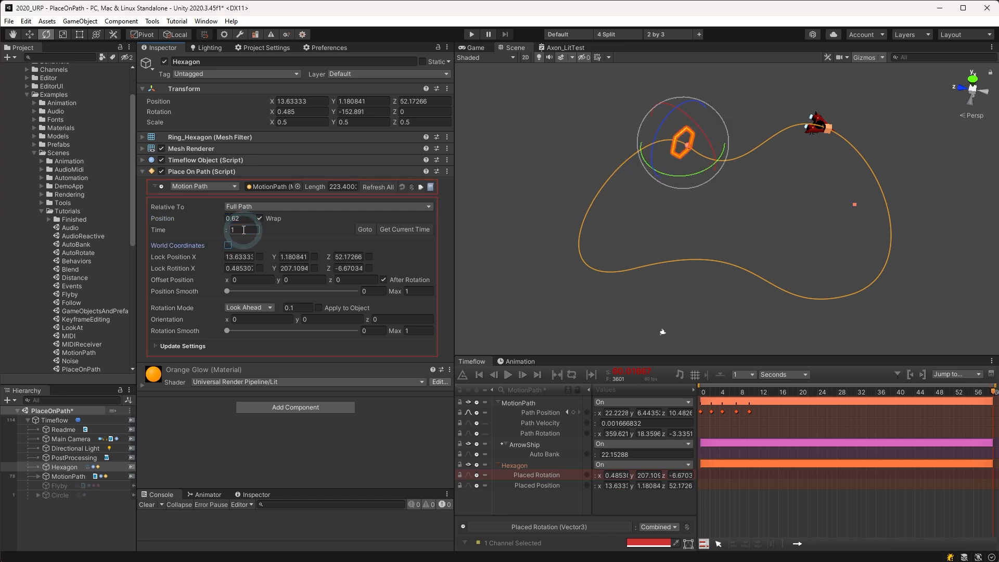
Step: Turn off Wrap for the Hexagon and reset its Position on the path to 0
left_click(259, 218)
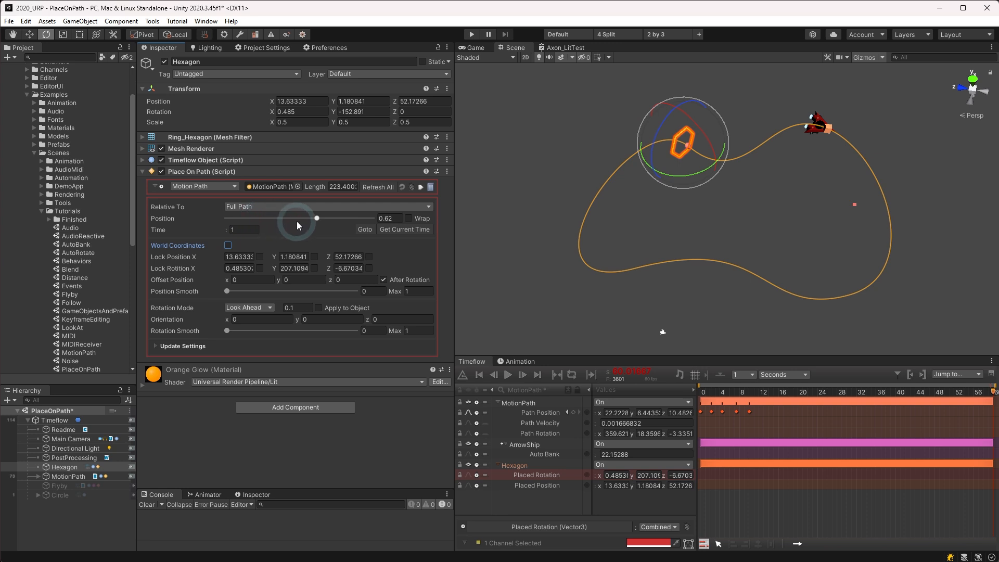
left_click(398, 217)
type("0")
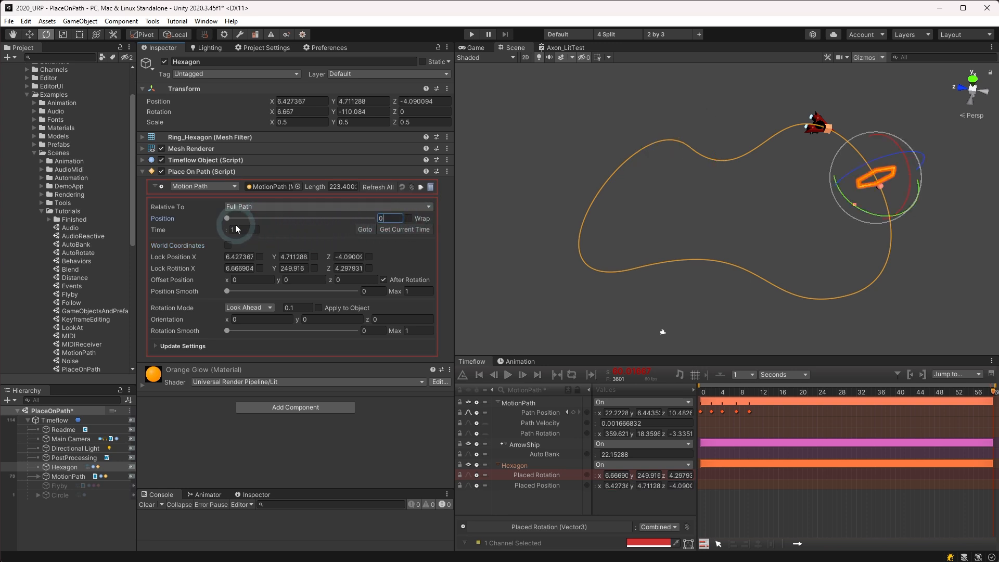
left_click(240, 226)
Step: Try placing the Hexagon relative to Current Time On Path with a Time Offset of 0
left_click(242, 206)
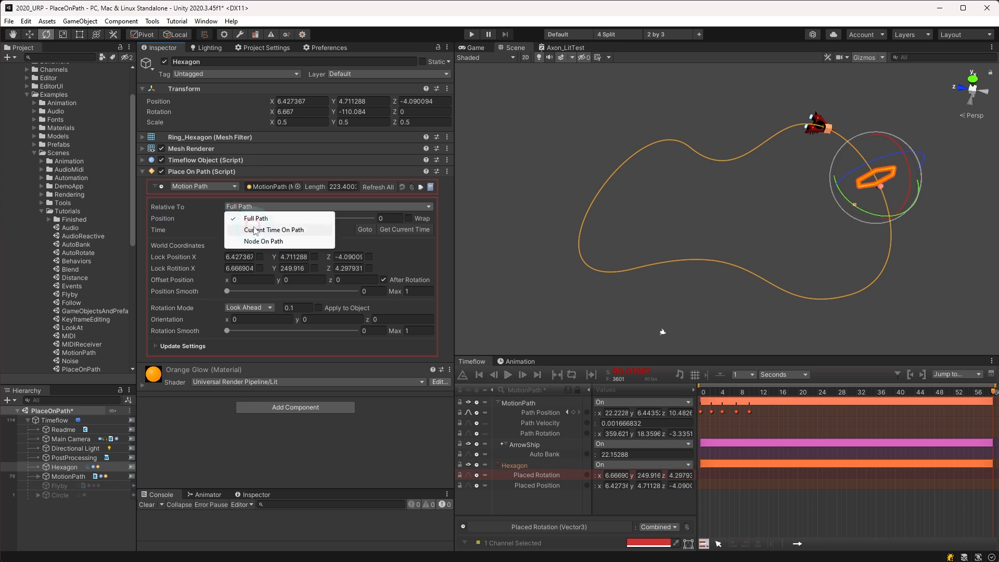
left_click(256, 229)
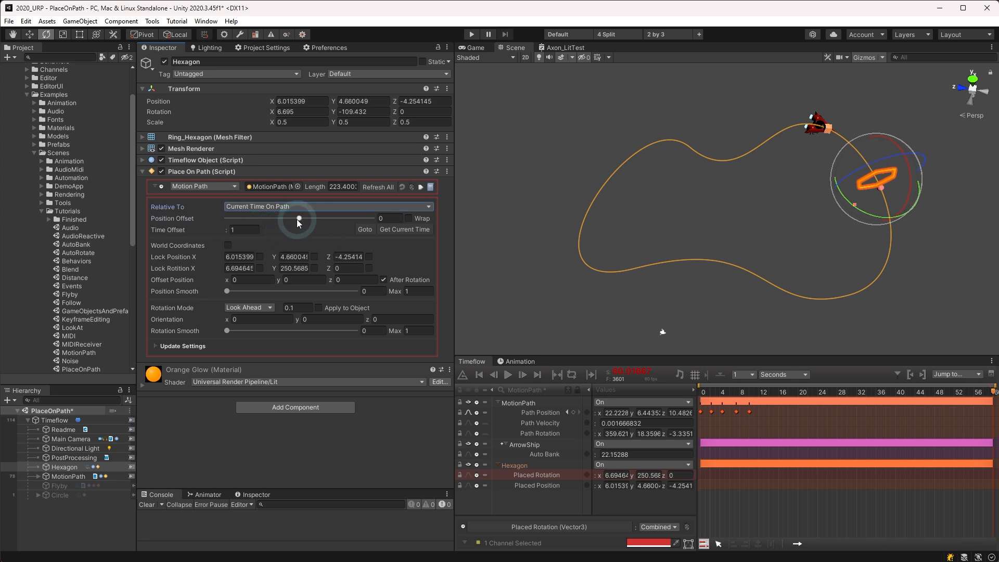
left_click(259, 231)
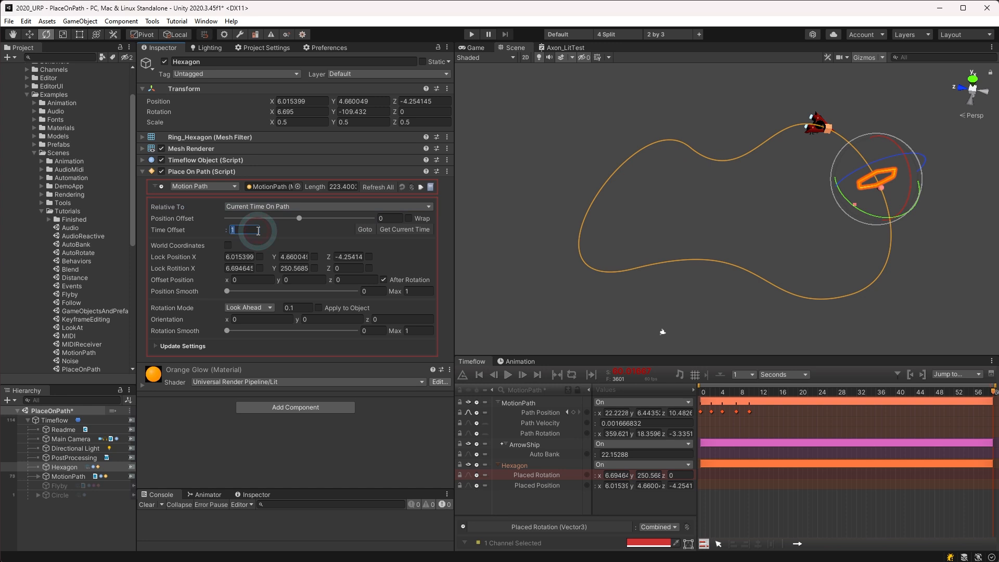
left_click(769, 427)
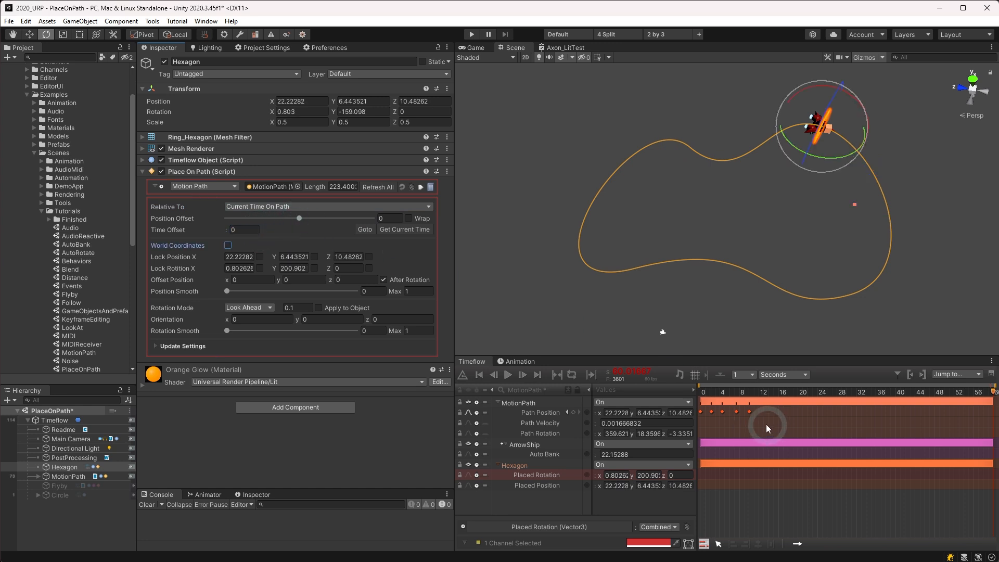
Step: Start playback with looping enabled and shift the Hexagon's Position Offset to about -0.082
left_click(507, 374)
left_click(571, 374)
mouse_move(295, 220)
left_mouse_down()
mouse_move(285, 220)
mouse_move(306, 221)
mouse_move(294, 219)
left_mouse_up()
Step: Place the Hexagon relative to its nearest node on the path, with a Position Offset of about 0.097
left_click(278, 206)
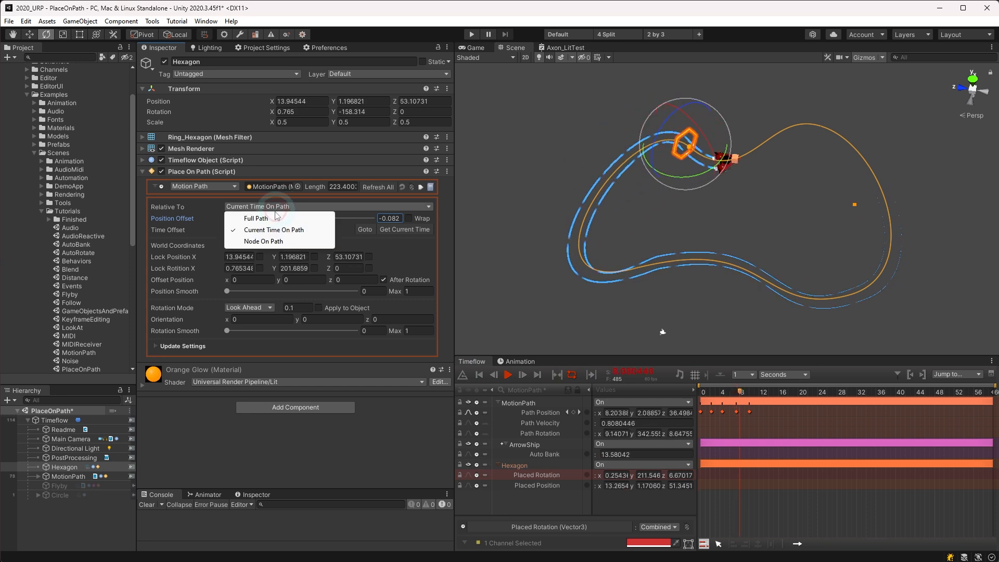
left_click(263, 241)
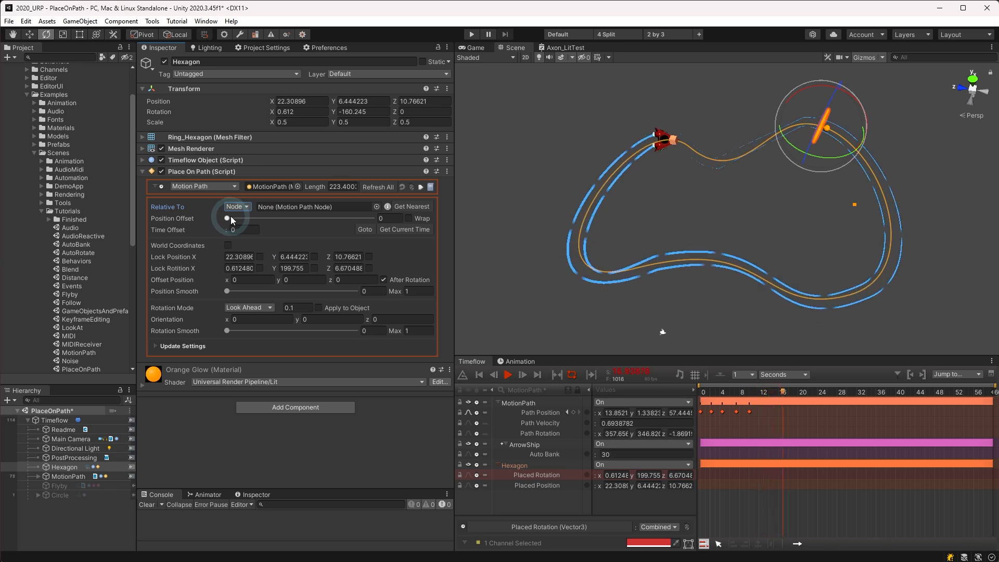
left_click(399, 218)
left_click(411, 207)
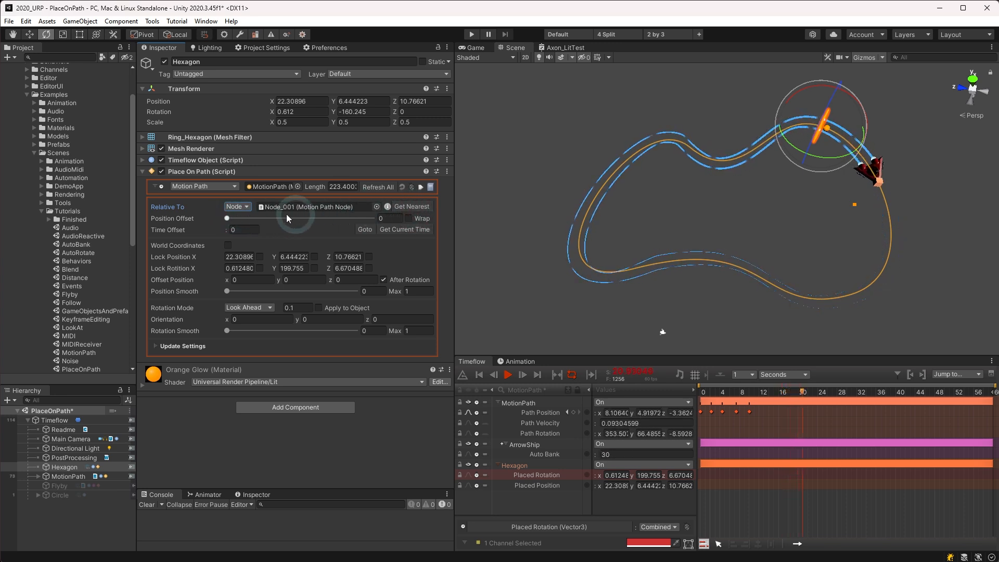
mouse_move(227, 221)
left_mouse_down()
mouse_move(257, 221)
mouse_move(241, 227)
left_mouse_up()
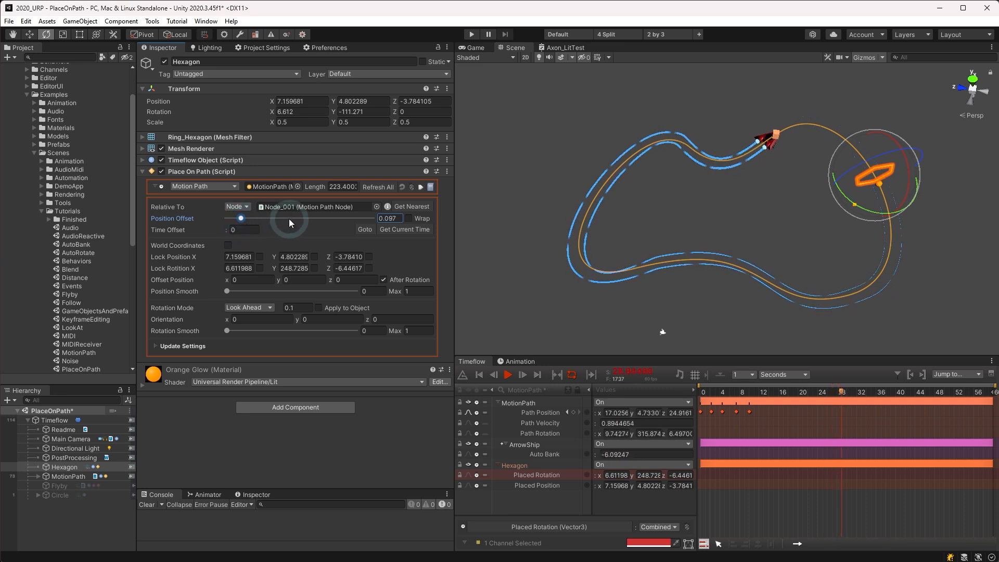
Step: Duplicate the Hexagon and slide the copy along the path to a Position Offset of about 0.369
key("ctrl+d")
left_click(514, 466)
key("ctrl+d")
left_click_drag(241, 216, 281, 220)
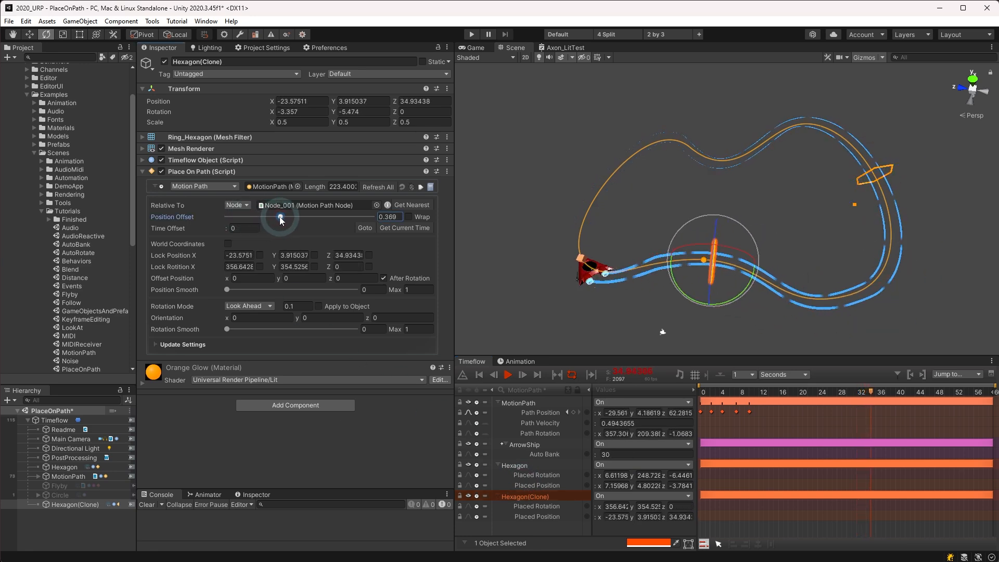
Step: Link the copied hexagon to its nearest path node and set its Position Offset to 0
left_click(404, 205)
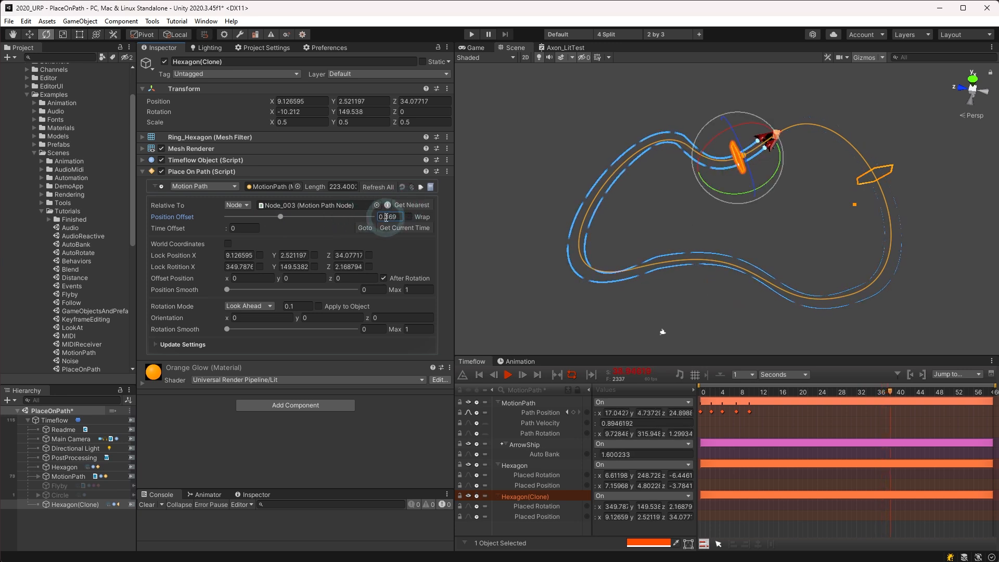
type("0")
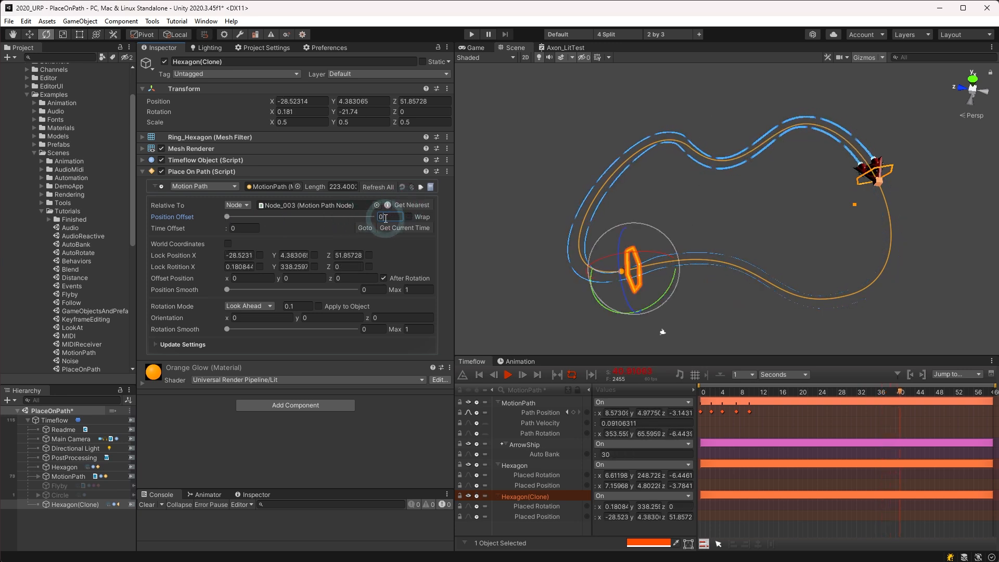
Step: Duplicate the copied hexagon and set the new copy's placement relative to Full Path
left_click(530, 497)
key("ctrl+d")
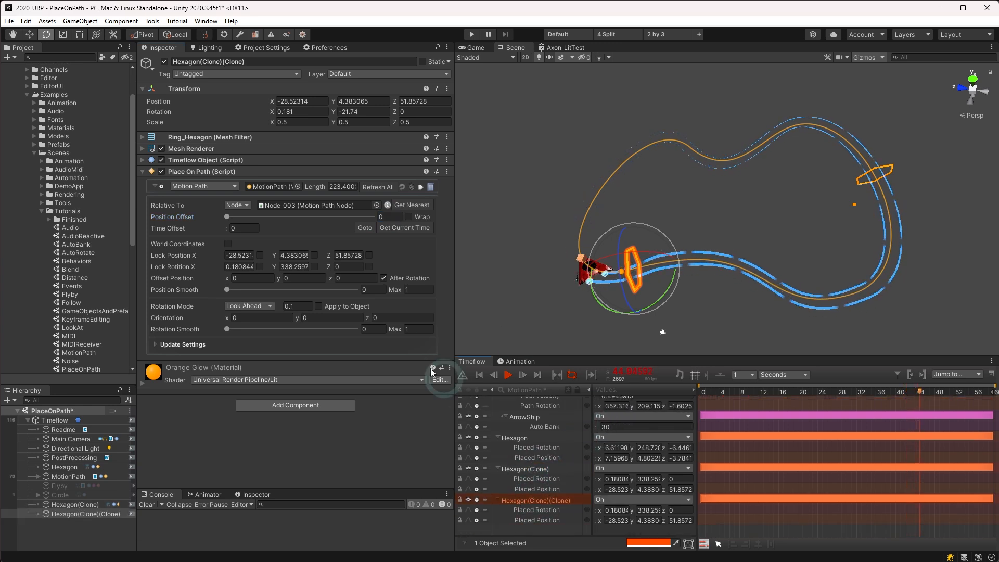
left_click(245, 205)
left_click(255, 217)
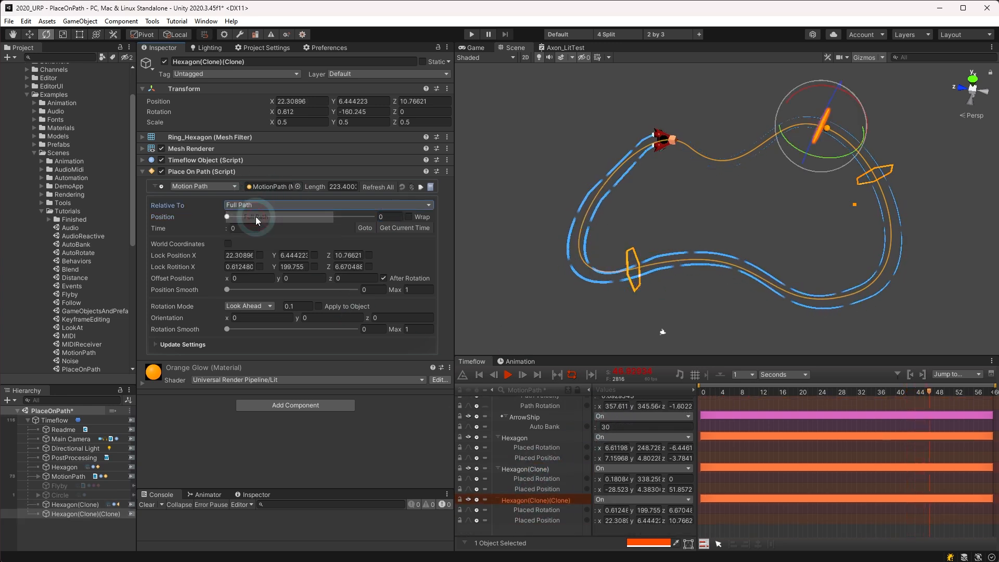
Step: Move the newest hexagon copy along the full path to a Position of about 0.853
mouse_move(255, 216)
left_mouse_down()
mouse_move(370, 206)
mouse_move(350, 207)
left_mouse_up()
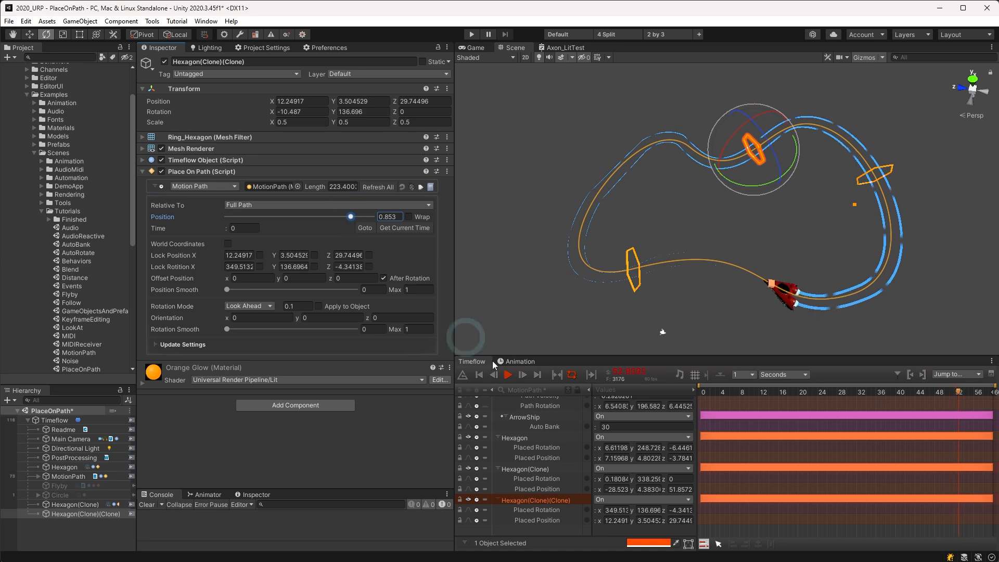
Step: Reshape the motion path by slightly moving Node_004 and Node_002 in the scene
scroll(522, 439, "up", 3)
left_click(533, 412)
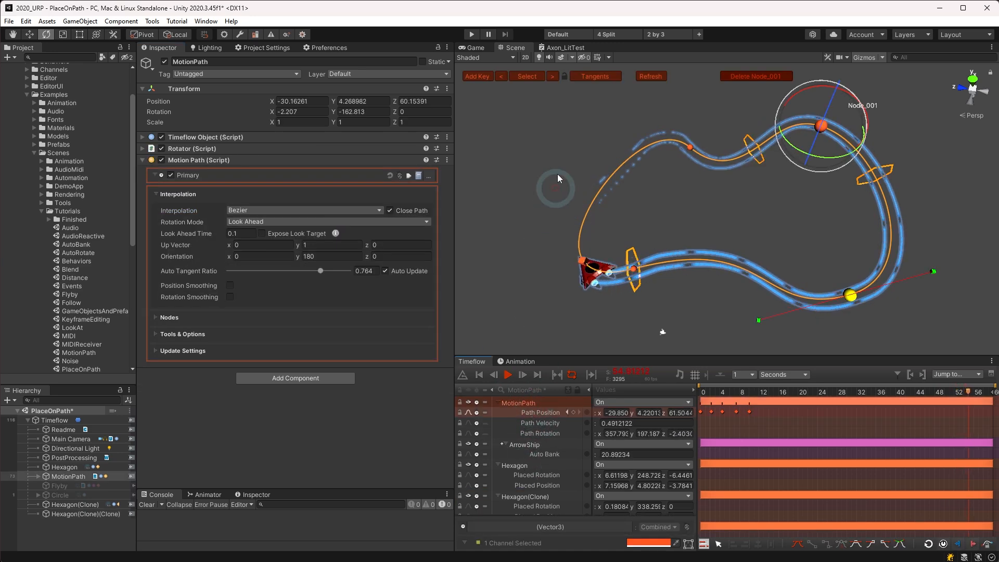
left_click(691, 149)
key("w")
mouse_move(693, 157)
left_mouse_down()
mouse_move(669, 151)
mouse_move(686, 156)
mouse_move(669, 201)
mouse_move(679, 148)
left_mouse_up()
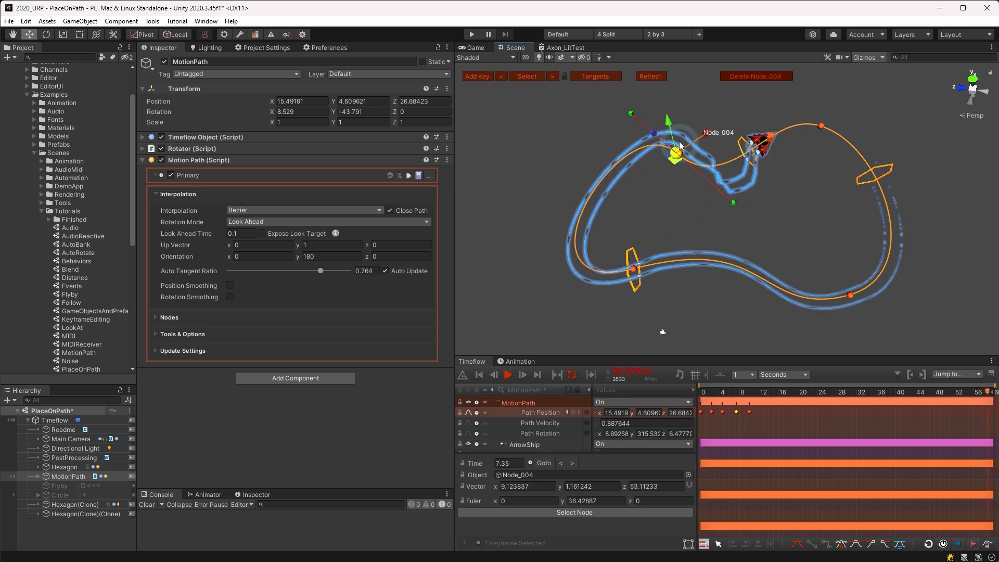
key("ctrl+z")
left_click(851, 297)
mouse_move(852, 299)
left_mouse_down()
mouse_move(828, 295)
mouse_move(840, 295)
left_mouse_up()
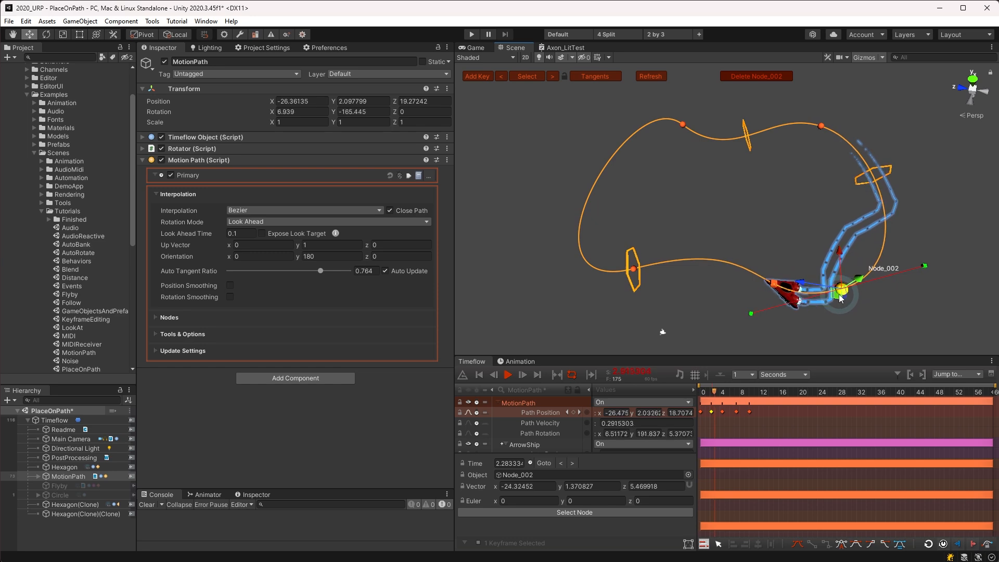
Step: Set the original Hexagon's Place On Path automation to Editor Only (destroyed at runtime)
scroll(531, 442, "down", 1)
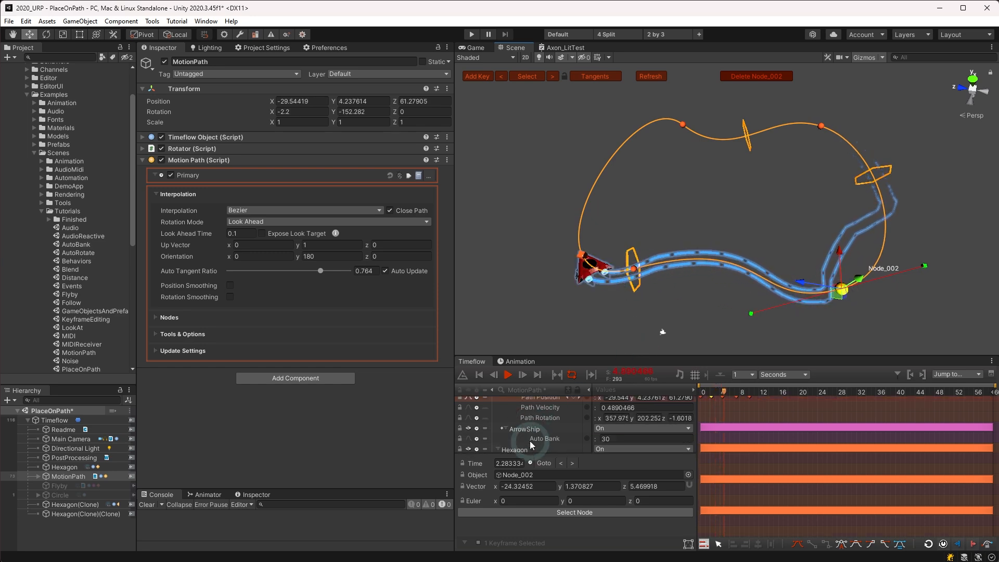
left_click(523, 447)
left_click(417, 188)
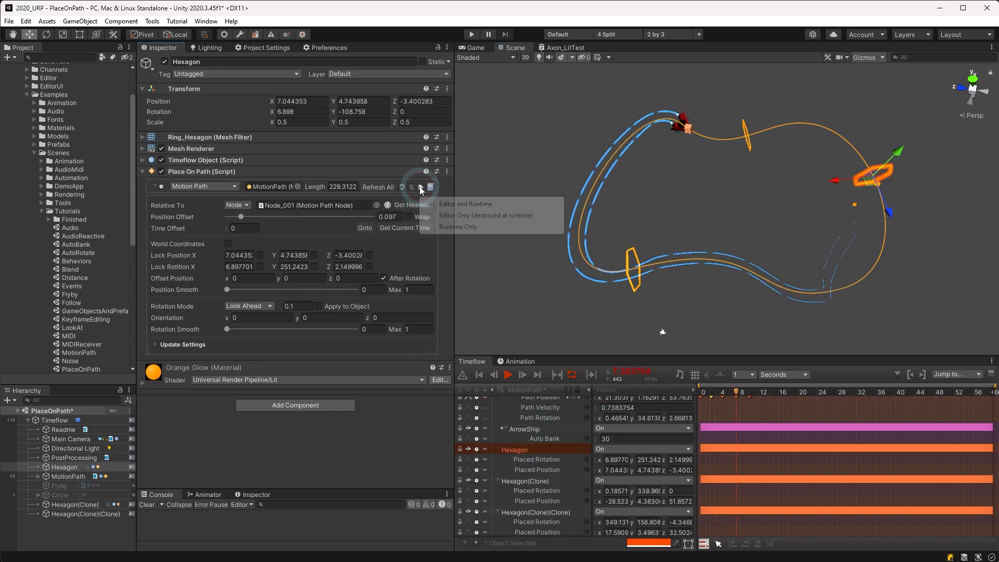
left_click(447, 215)
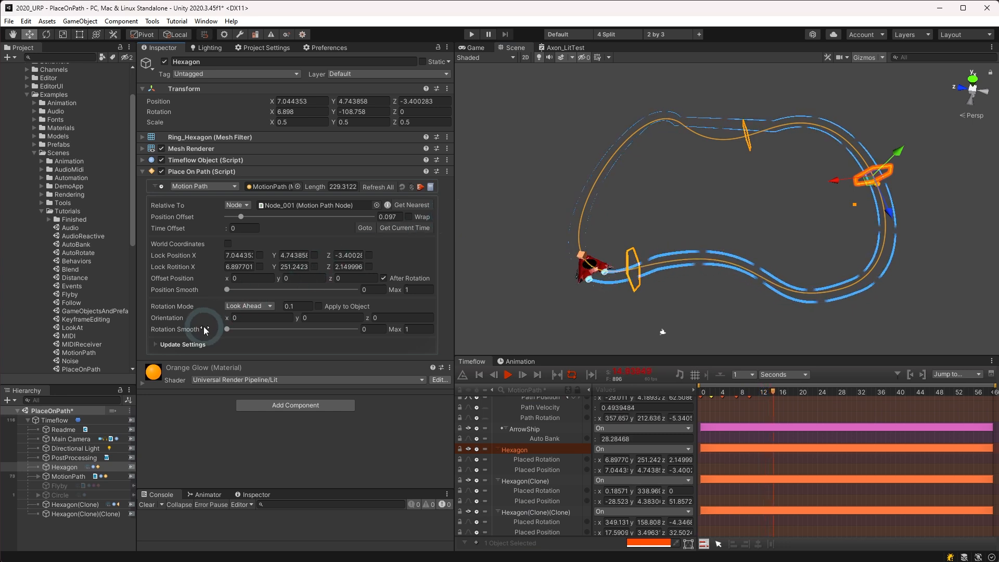
Step: Set the Hexagon's Place On Path update mode to Explicit in its Update Settings
left_click(157, 346)
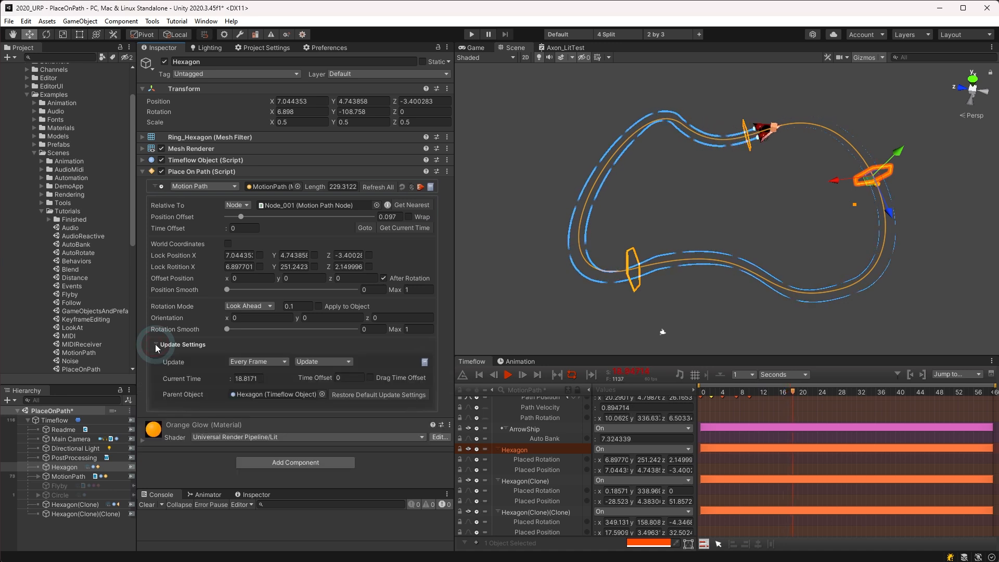
left_click(268, 362)
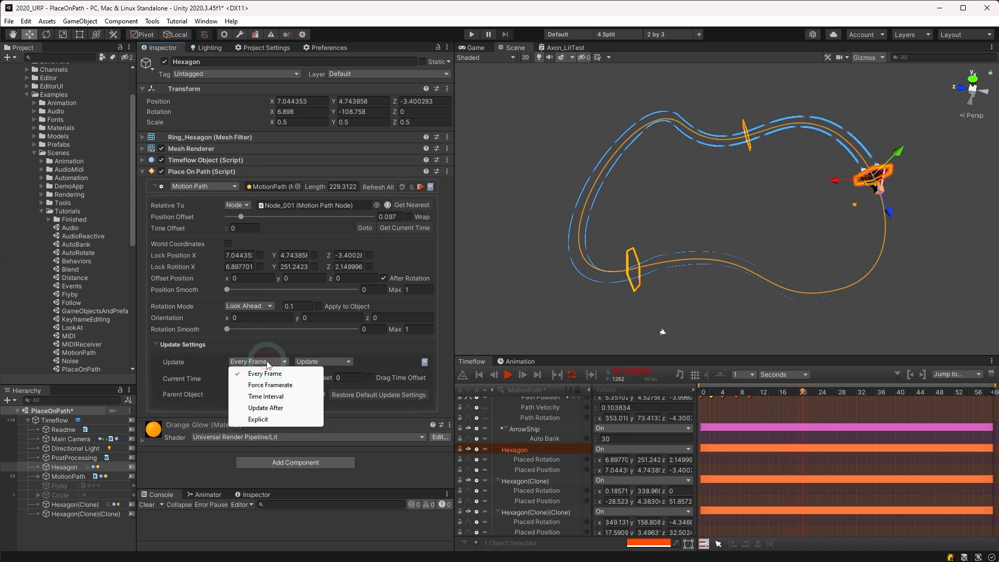
left_click(279, 419)
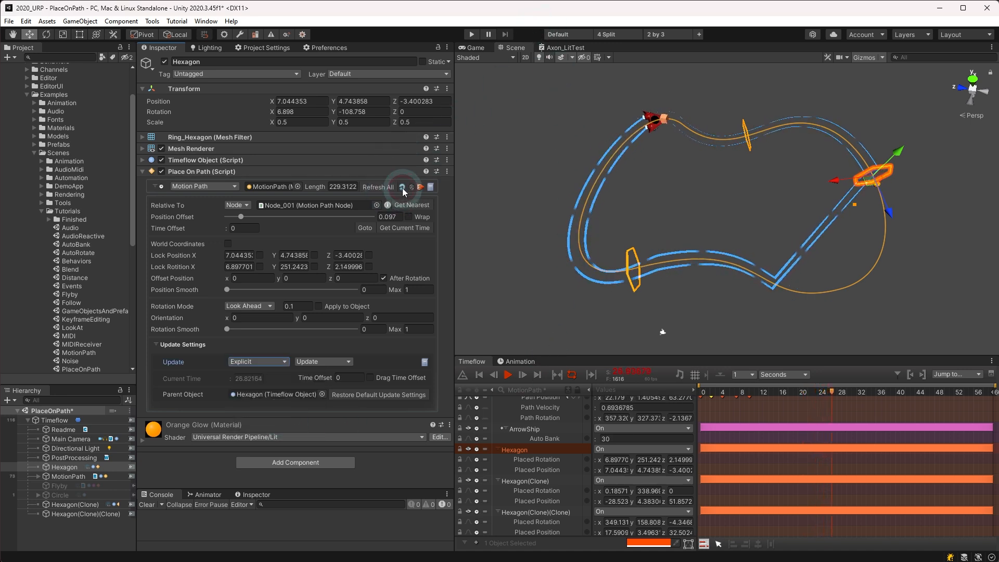
Step: Move the motion path's Node_002 to bend the curve, and return to the Hexagon's Place On Path settings
scroll(714, 267, "down", 2)
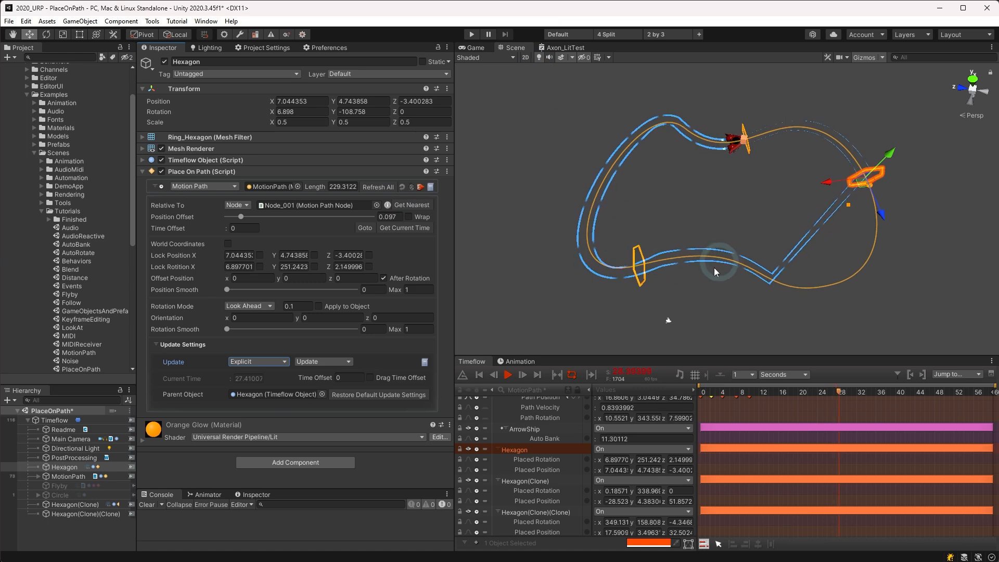
scroll(530, 413, "up", 1)
left_click(538, 416)
left_click_drag(831, 291, 815, 313)
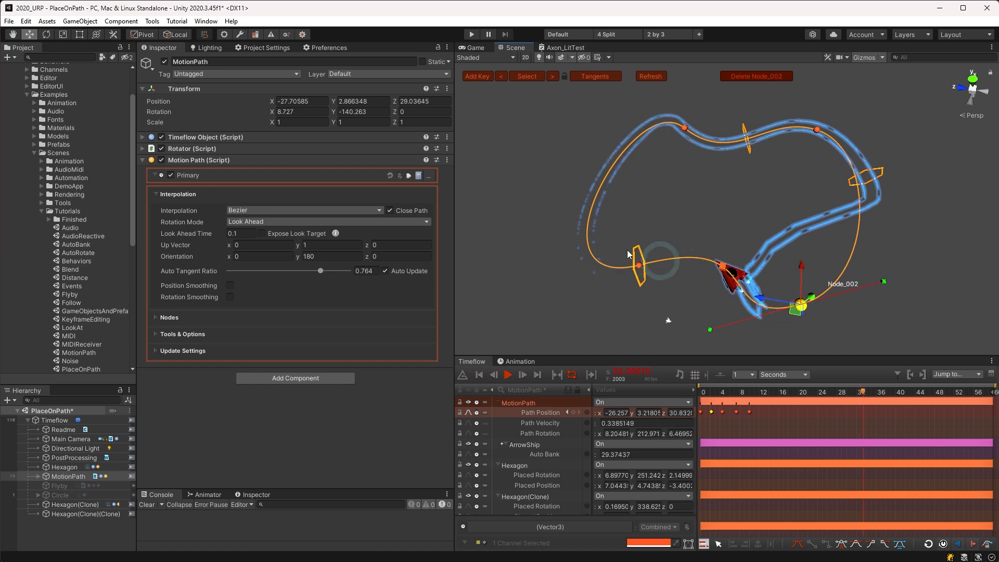
left_click(525, 468)
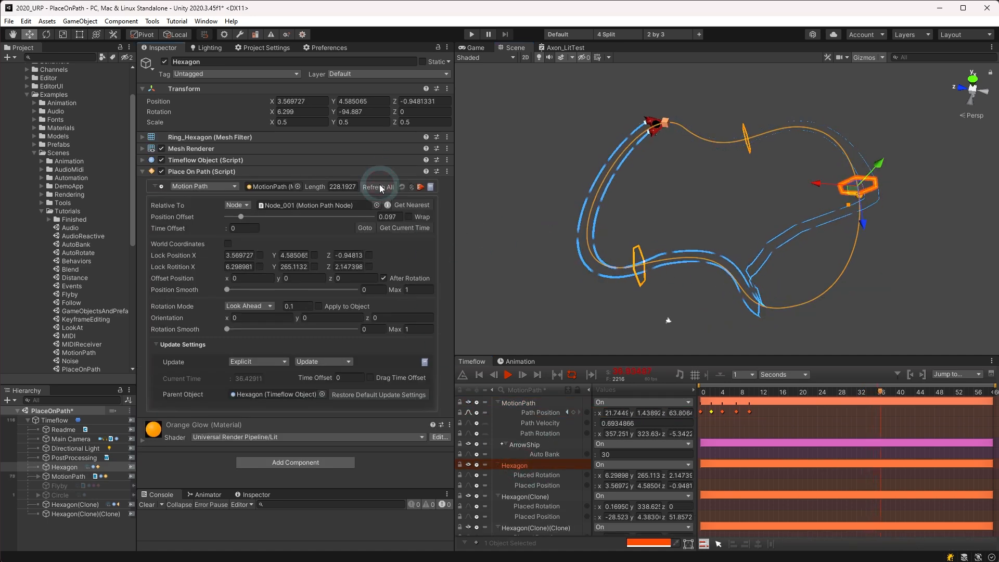
Step: Enable Bounding Frames in the MotionPath's Tools & Options and set the Ring_Hexagon prefab's Scale to 0.56
left_click(57, 476)
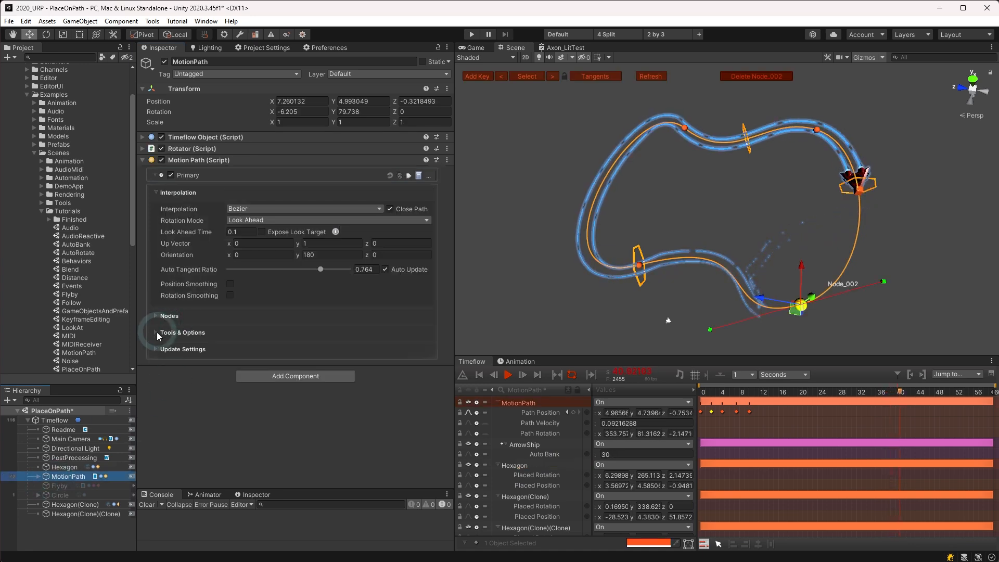
left_click(159, 333)
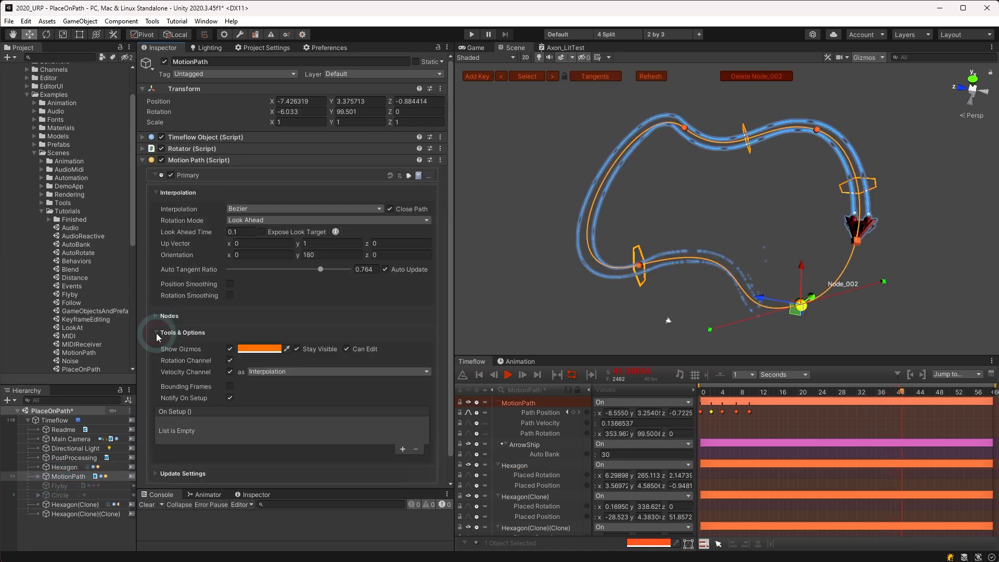
left_click(229, 387)
scroll(212, 376, "down", 3)
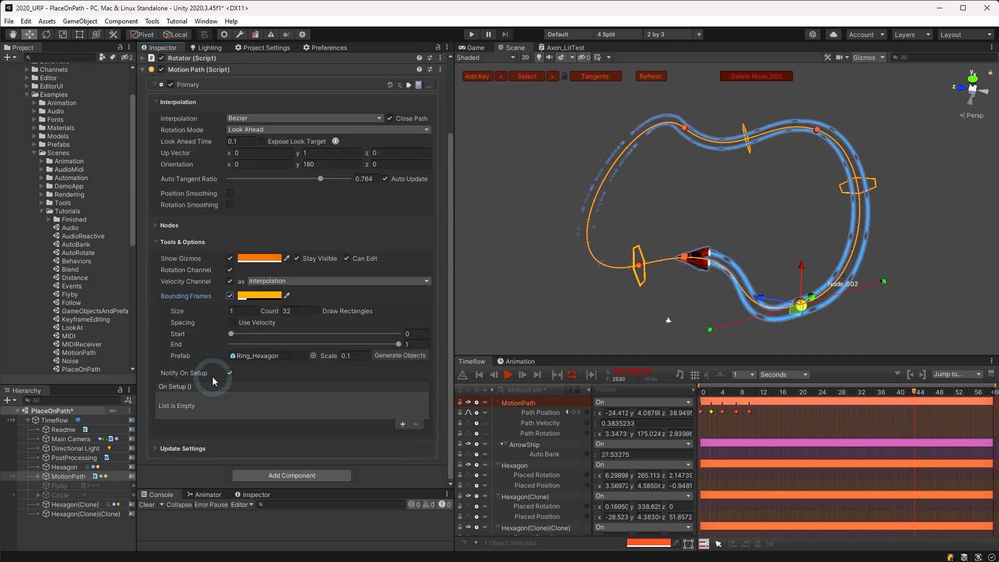
left_click(292, 355)
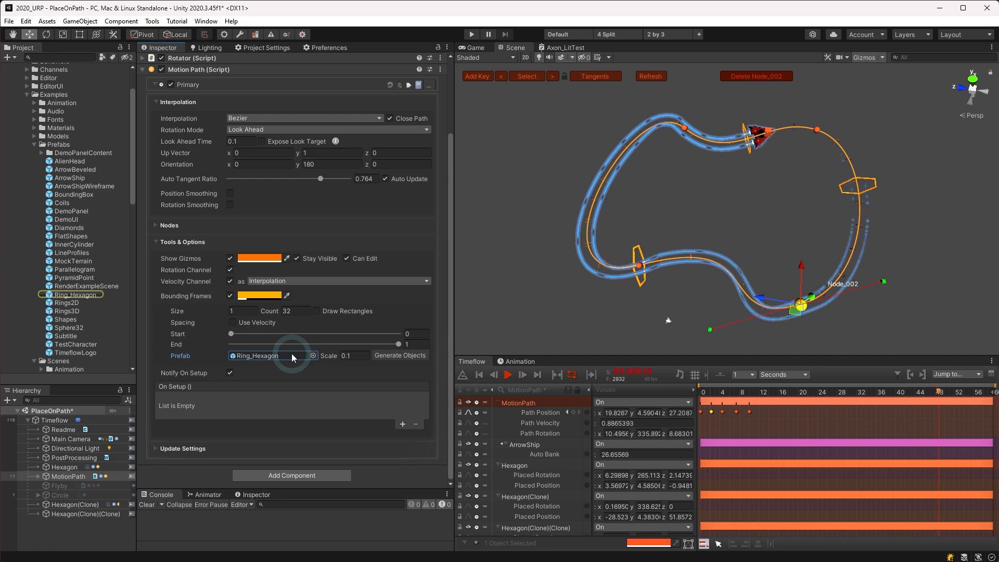
left_click(338, 357)
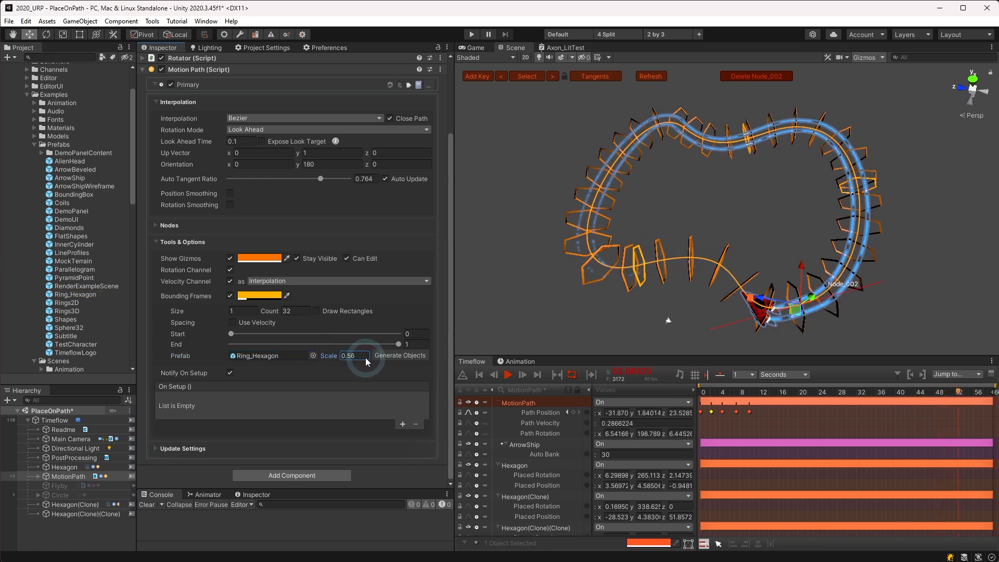
Step: Generate the ring objects along the motion path and turn off Bounding Frames
left_click(407, 359)
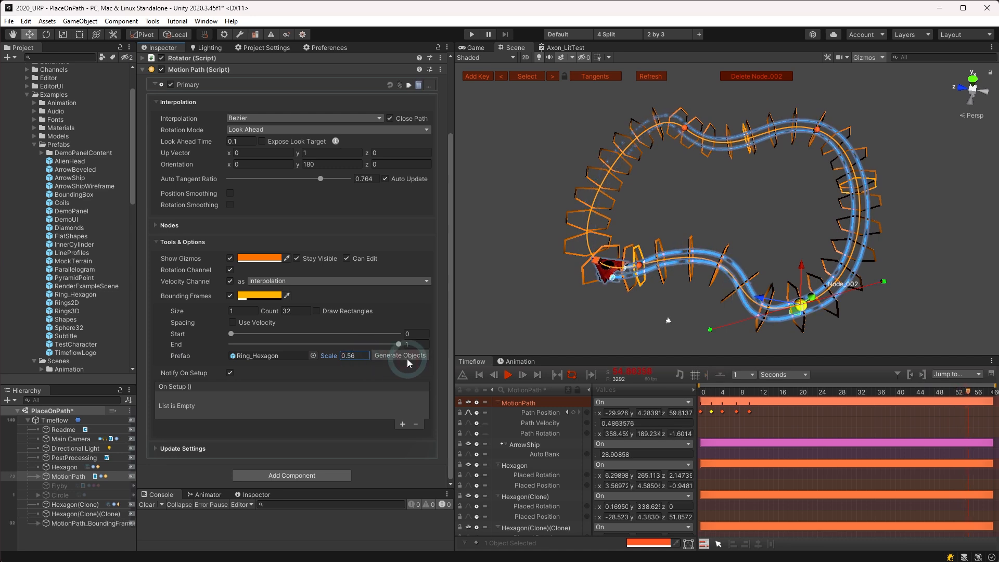
left_click(230, 295)
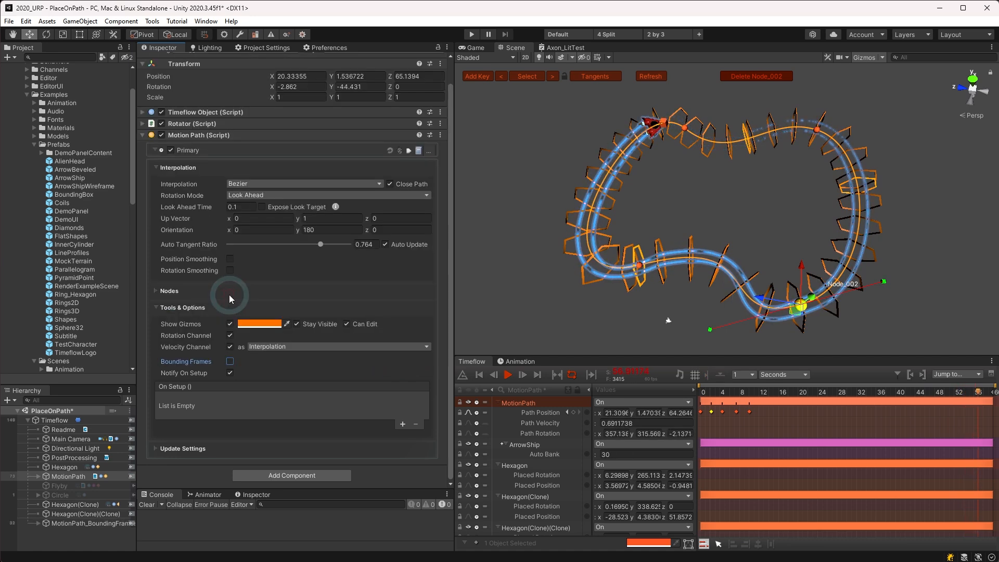
Step: Preview the generated rings in the Game view and inspect them from another angle in the Scene view
left_click(474, 49)
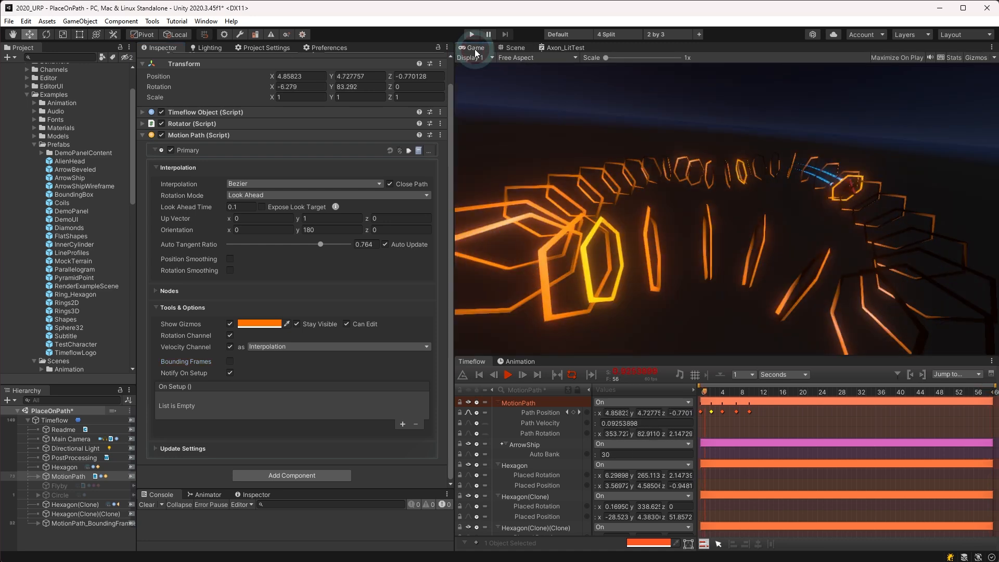
left_click(515, 48)
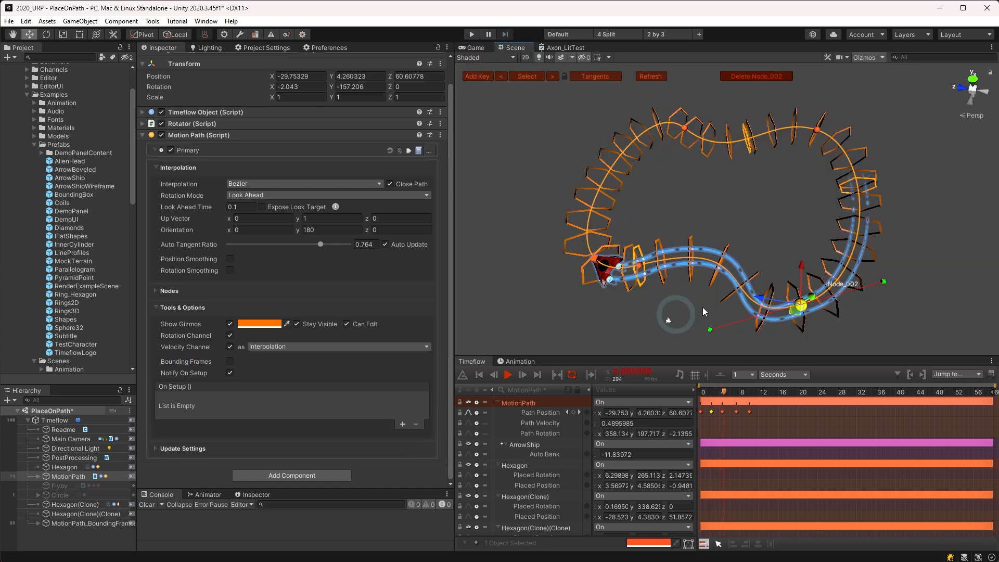
left_click_drag(798, 318, 831, 298)
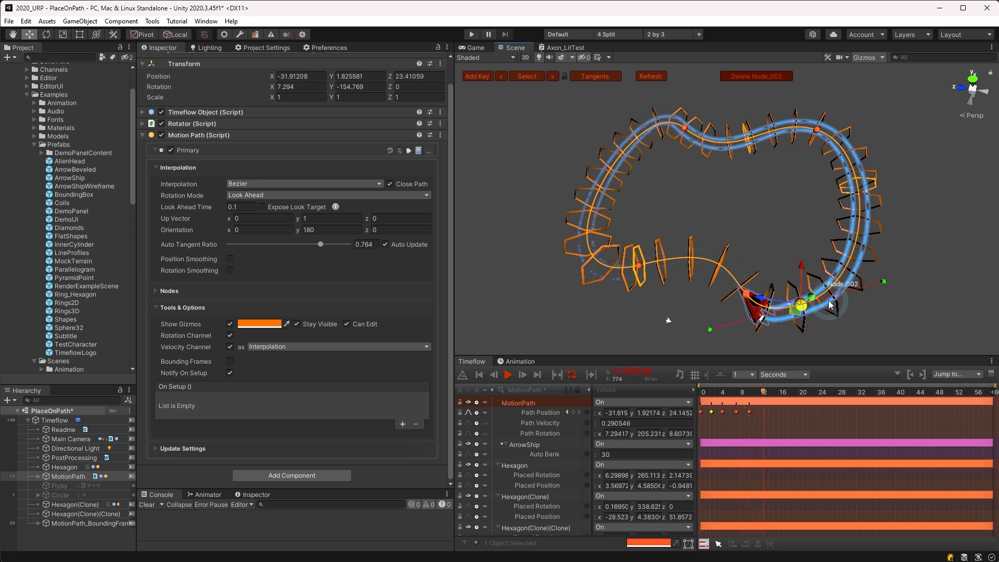
left_click_drag(650, 294, 699, 258, "alt")
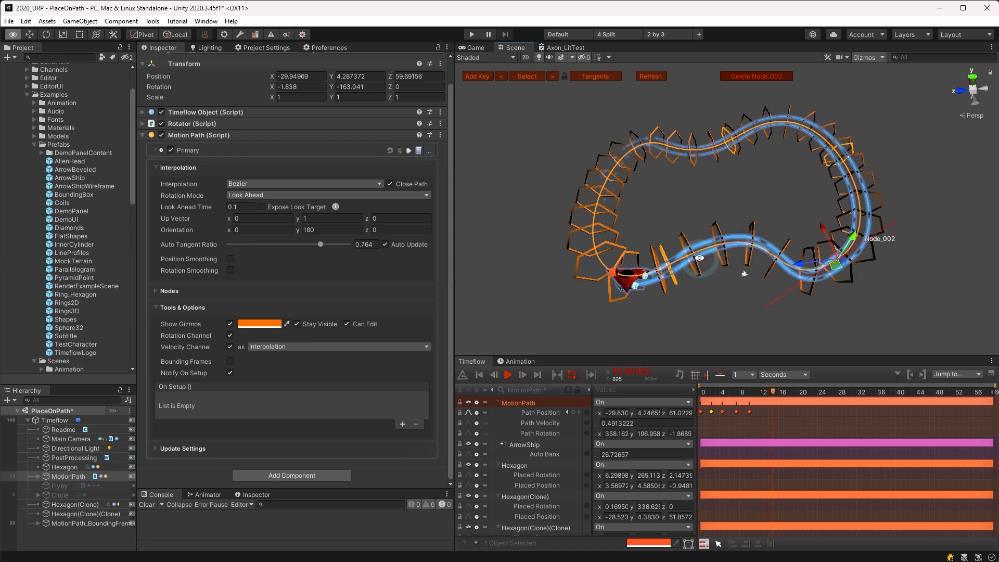
Step: Show only the Main Camera in the Timeflow track list and add a Place On Path automation to it
left_click(67, 442)
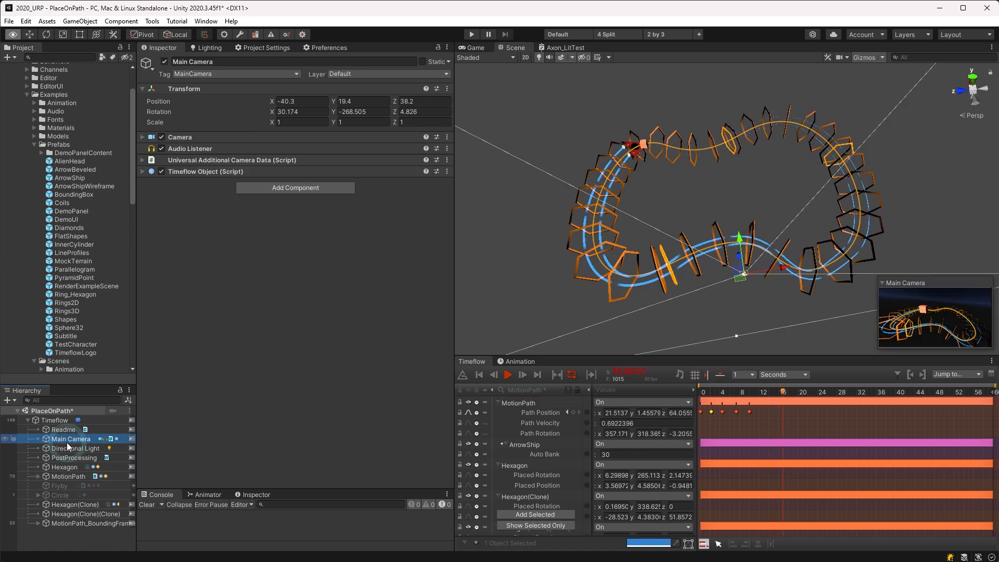
left_click(531, 403)
right_click(535, 403)
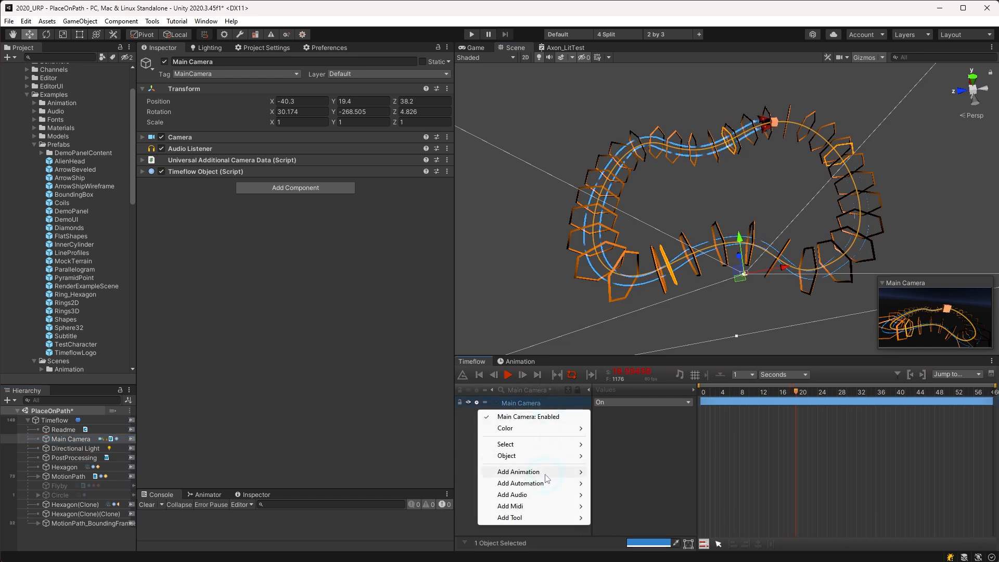
mouse_move(545, 486)
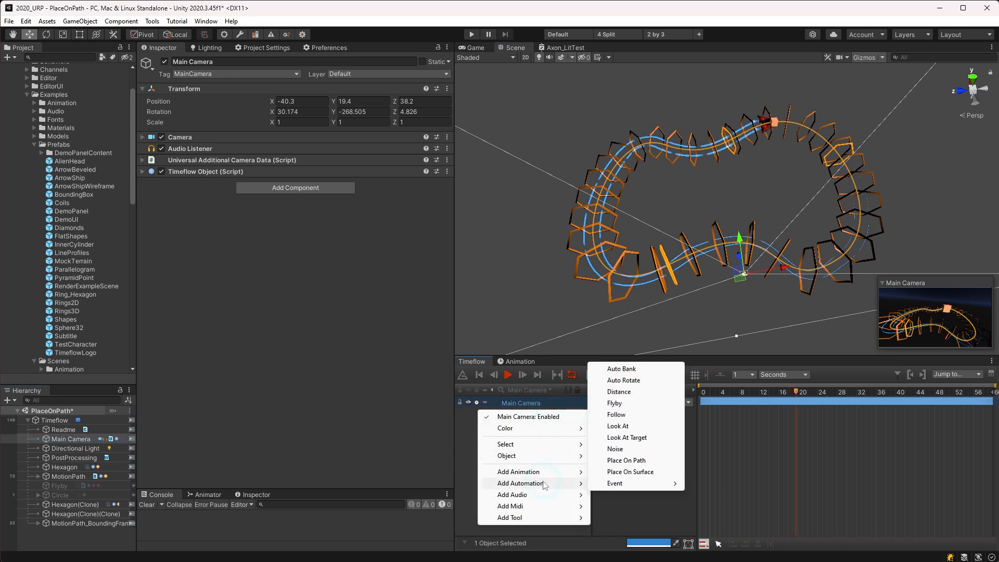
left_click(617, 460)
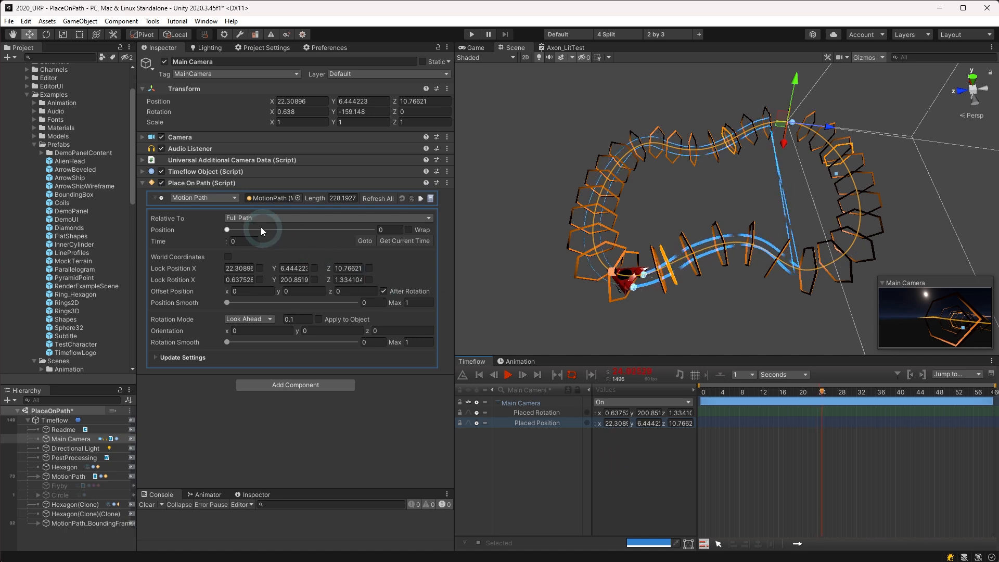
Step: Place the camera relative to Current Time On Path with a Position Offset of about -0.262 and Wrap enabled, previewing it in the Game view
left_click(248, 217)
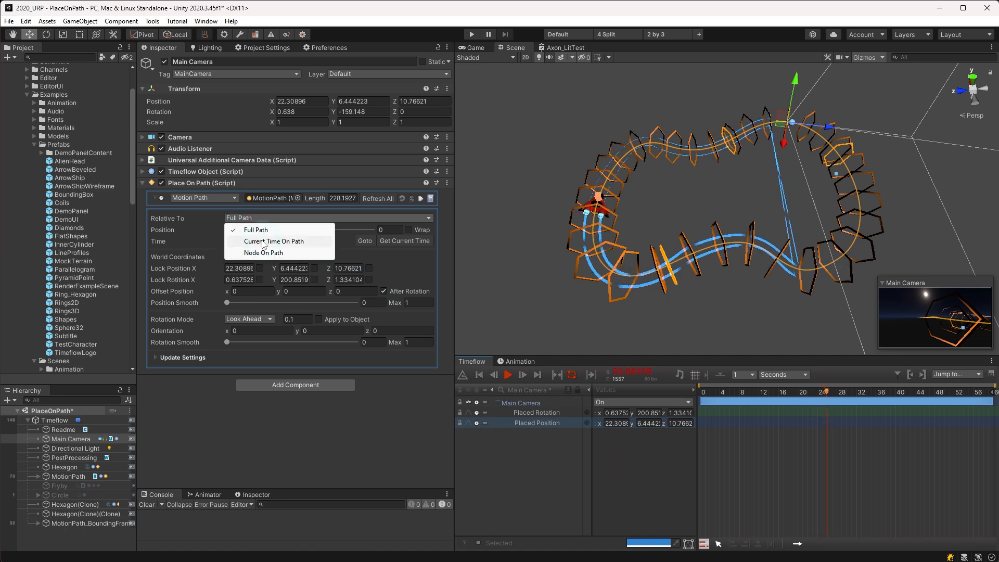
left_click(266, 242)
left_click_drag(298, 229, 280, 229)
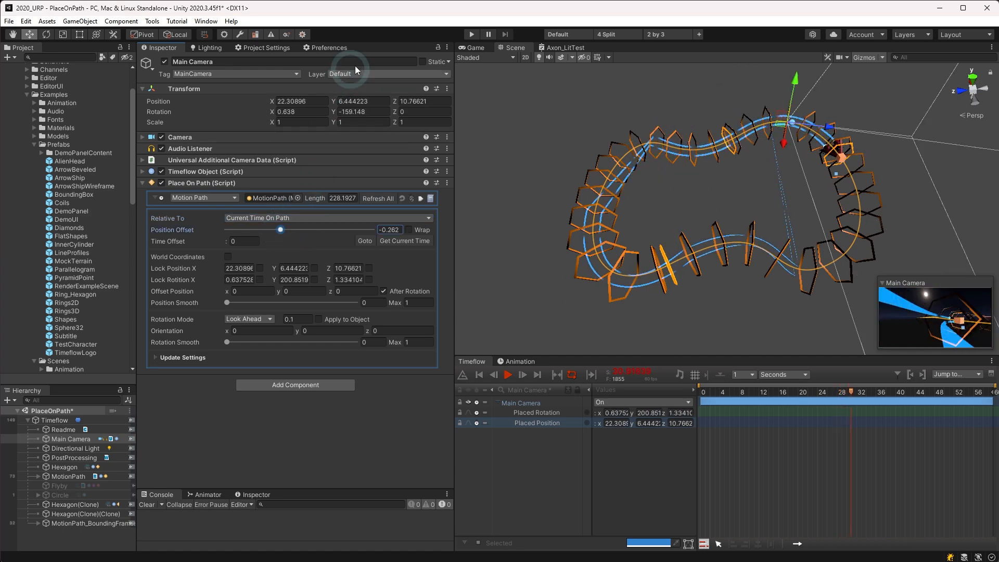
left_click(470, 48)
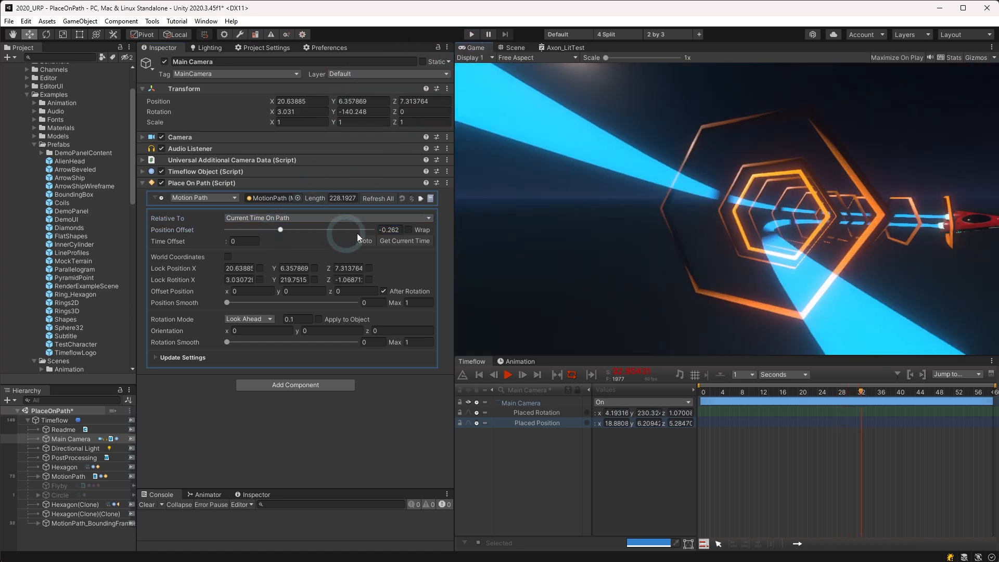
left_click(409, 230)
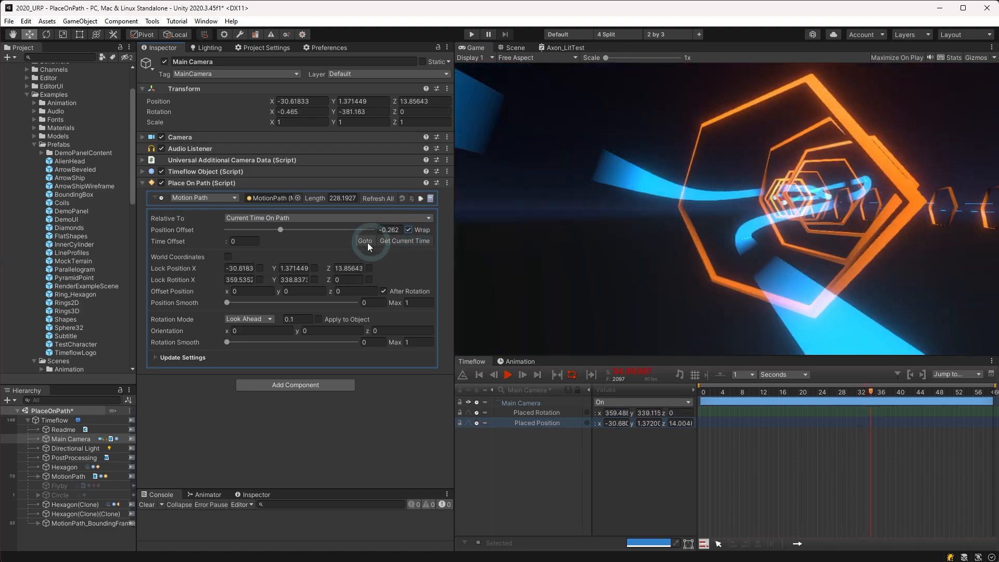
Step: Set the camera's Place On Path update timing to Late Update
left_click(158, 358)
left_click(306, 375)
left_click(318, 398)
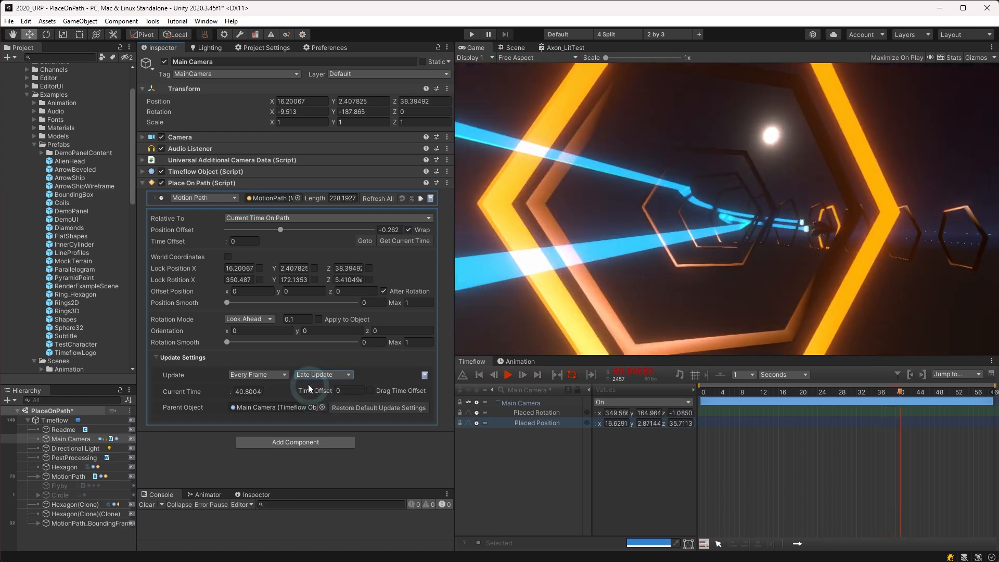
Step: Set the camera's Offset Position Y to 2
left_click(280, 293)
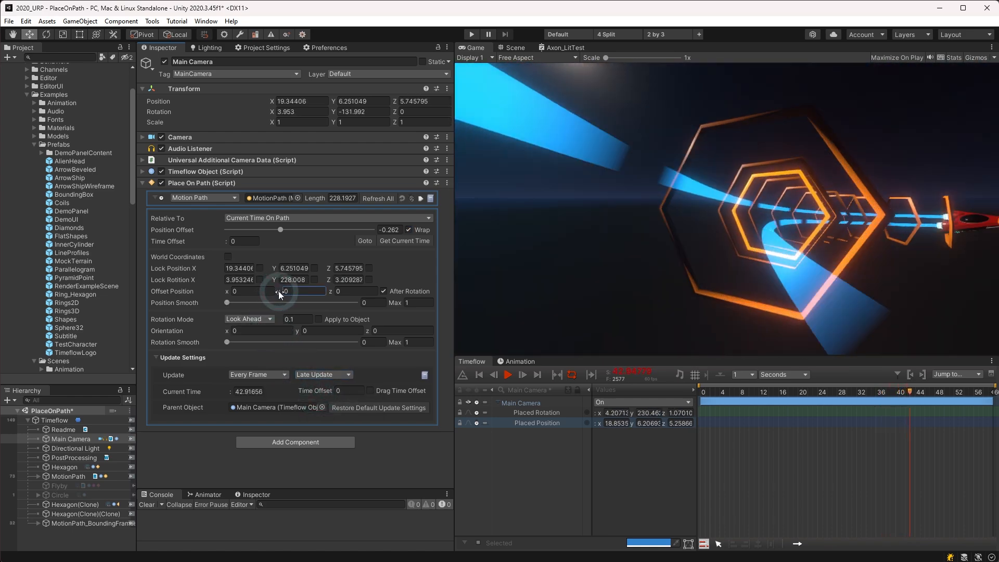
type("2")
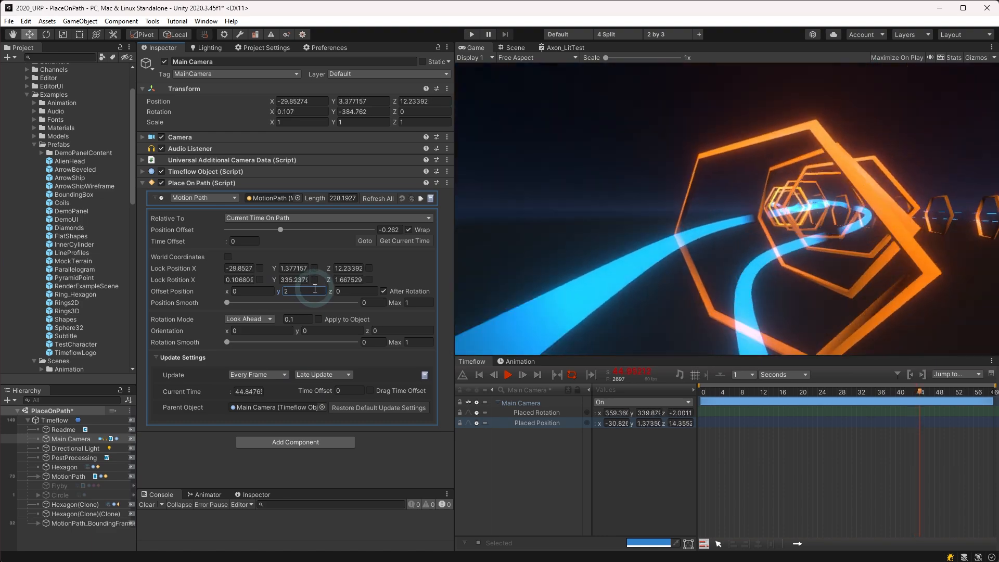
Step: Try a Look Ahead value of 0.91 for the camera, and switch its Rotation Mode to Look At with MotionPath as the object
mouse_move(280, 319)
left_mouse_down()
mouse_move(295, 318)
mouse_move(282, 320)
left_mouse_up()
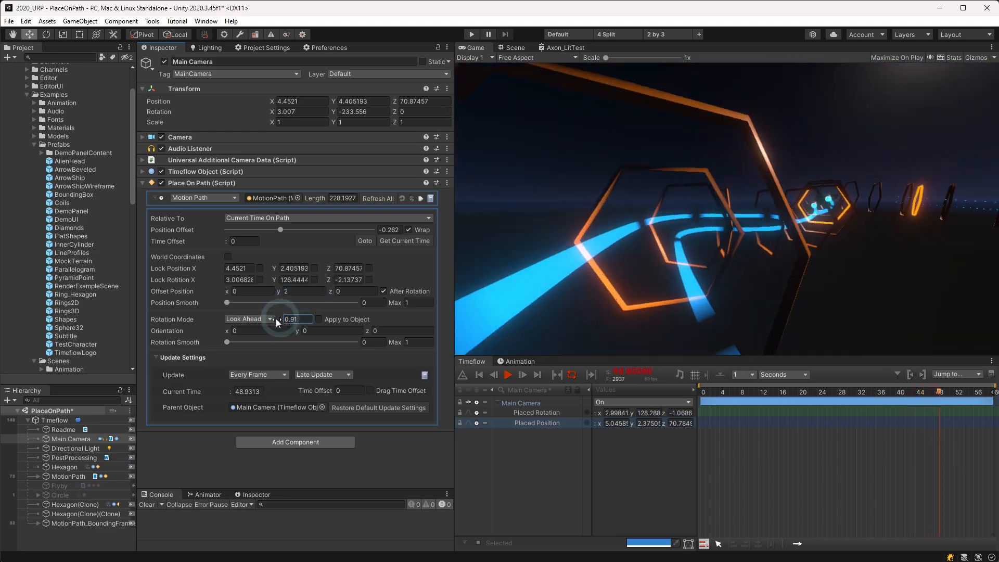
left_click(262, 319)
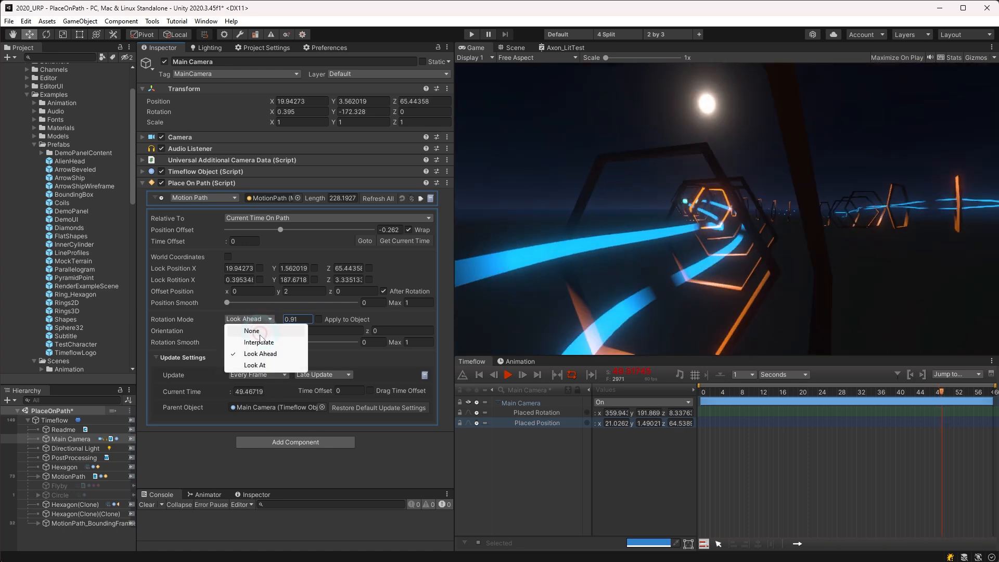
left_click(261, 365)
left_click_drag(80, 476, 329, 320)
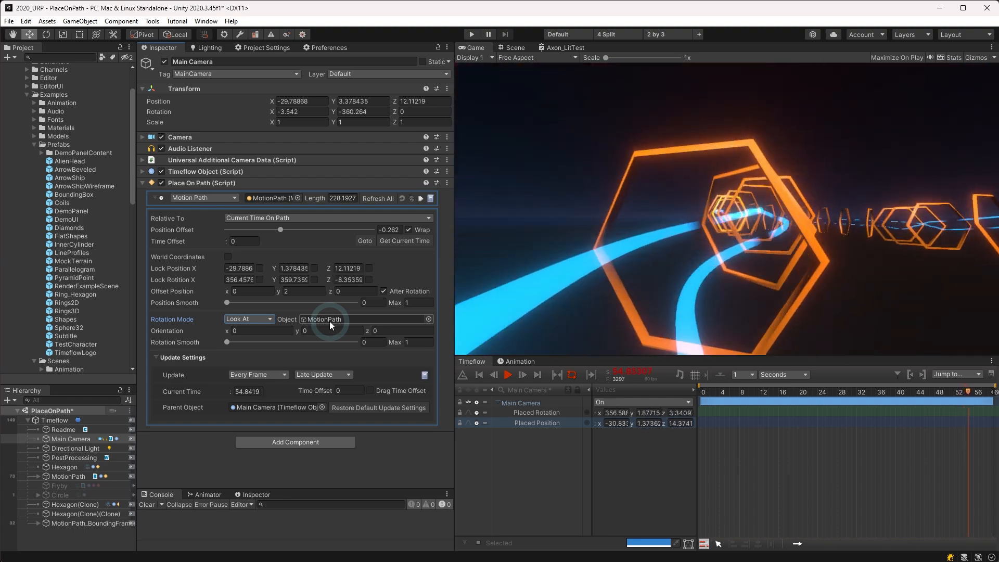
Step: Smooth the camera's motion with a Position Smooth of about 0.34 and a Rotation Smooth of about 0.3
left_click_drag(224, 302, 270, 303)
left_click_drag(248, 348, 269, 342)
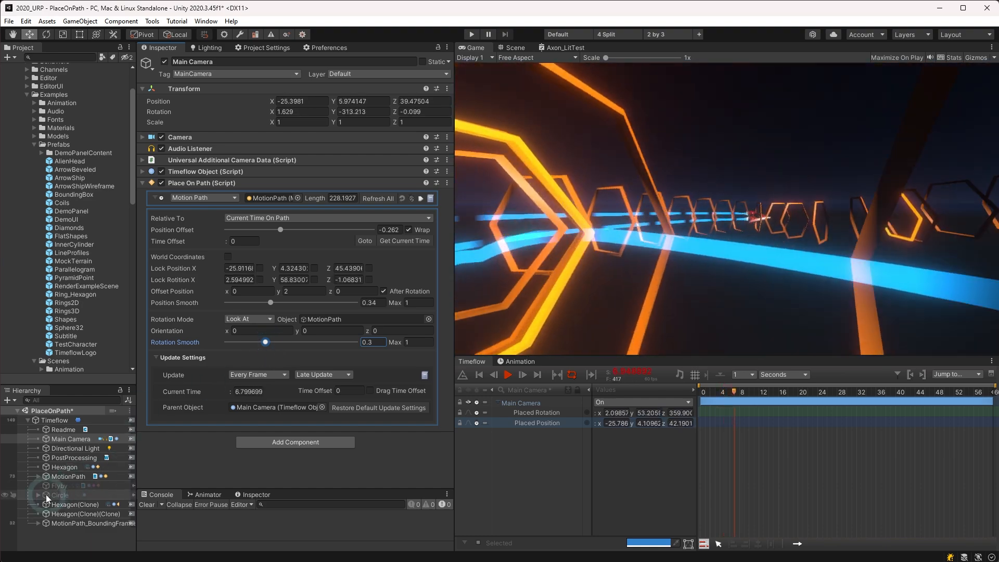
Step: Activate the Flyby and Circle objects and show only these two in the Timeflow track list
left_click(57, 486)
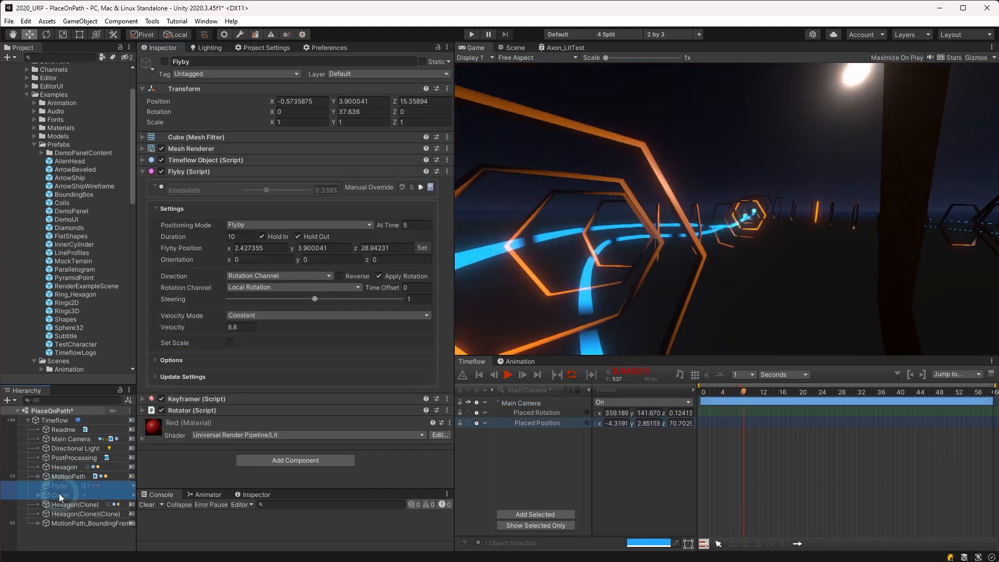
key("shift+1")
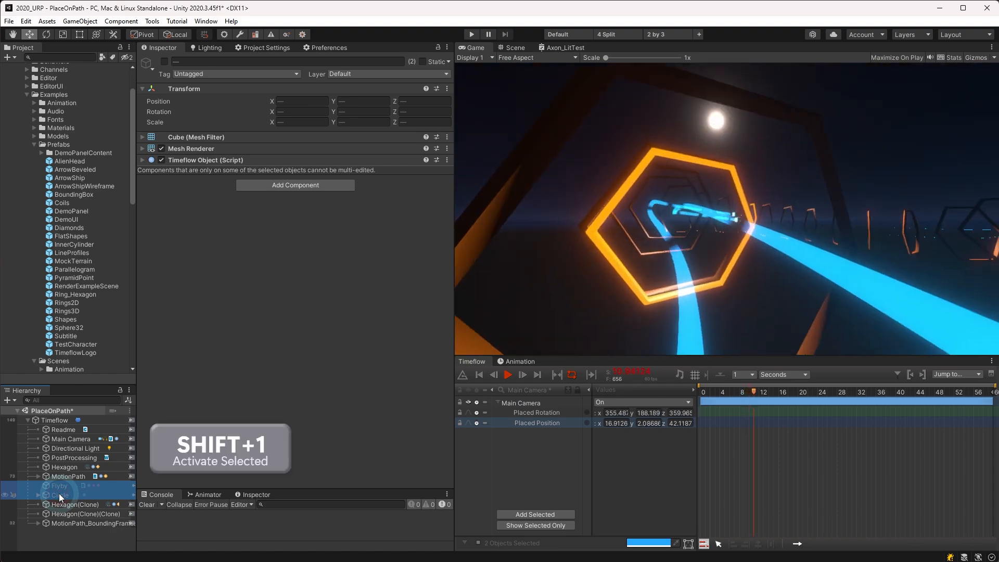
key("shift+1")
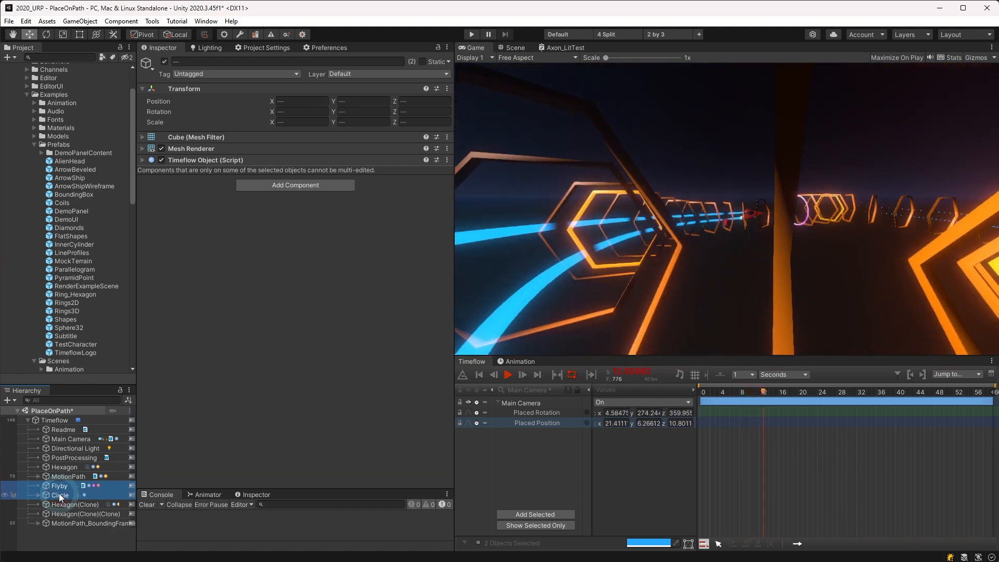
key("shift+s")
Step: Select the Flyby channel and examine its path up close in the Scene view
left_click(515, 48)
scroll(664, 205, "down", 5)
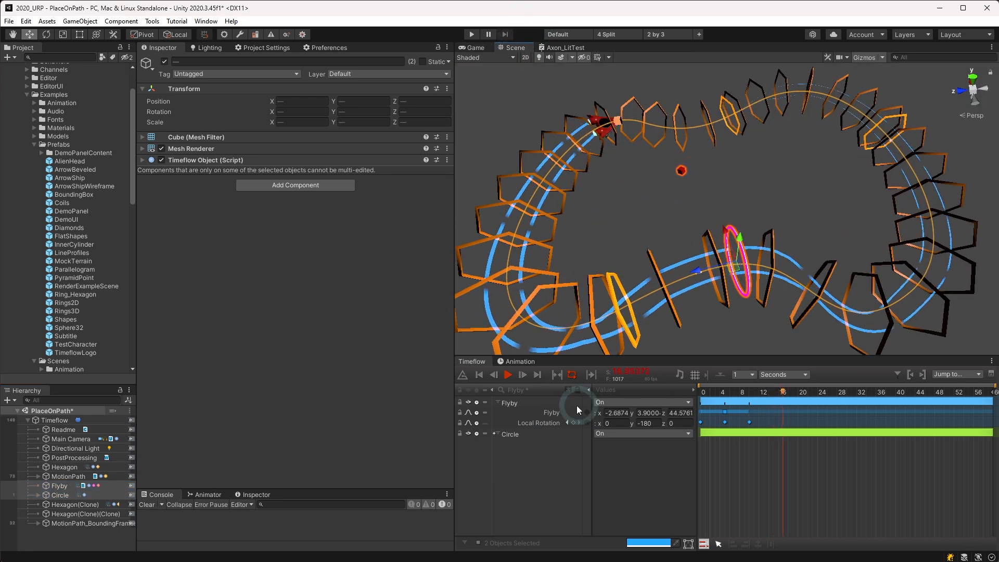
left_click(559, 413)
left_click_drag(772, 265, 660, 256, "alt")
scroll(678, 250, "up", 5, "alt")
mouse_move(714, 237)
left_mouse_down("alt")
mouse_move(766, 225)
mouse_move(692, 196)
mouse_move(665, 201)
mouse_move(719, 224)
left_mouse_up("alt")
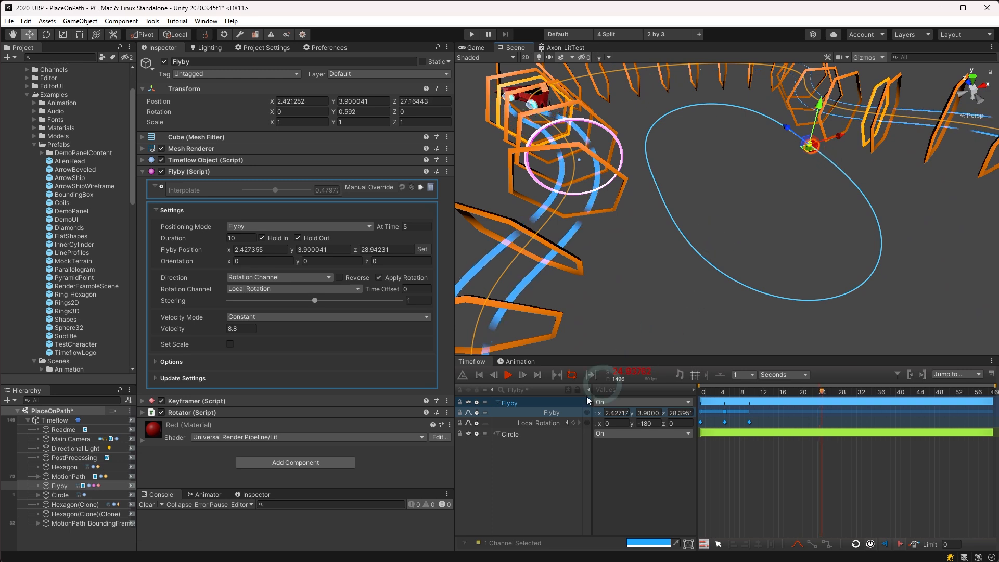
Step: Add a Place On Path automation to the Circle object and set its path type to Flyby, checking the referenced Flyby object
left_click(520, 434)
right_click(519, 433)
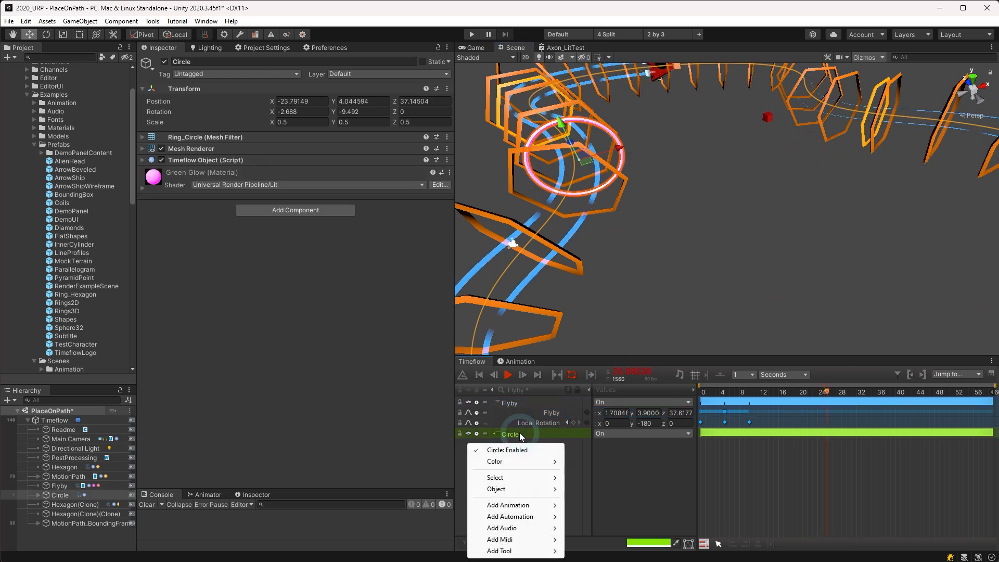
mouse_move(527, 516)
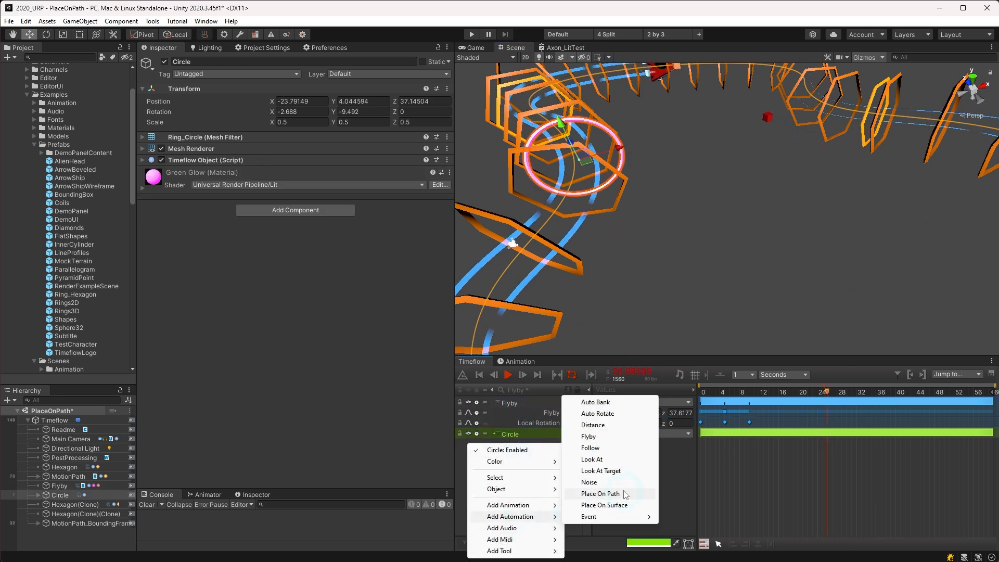
left_click(599, 494)
left_click(207, 186)
left_click(214, 210)
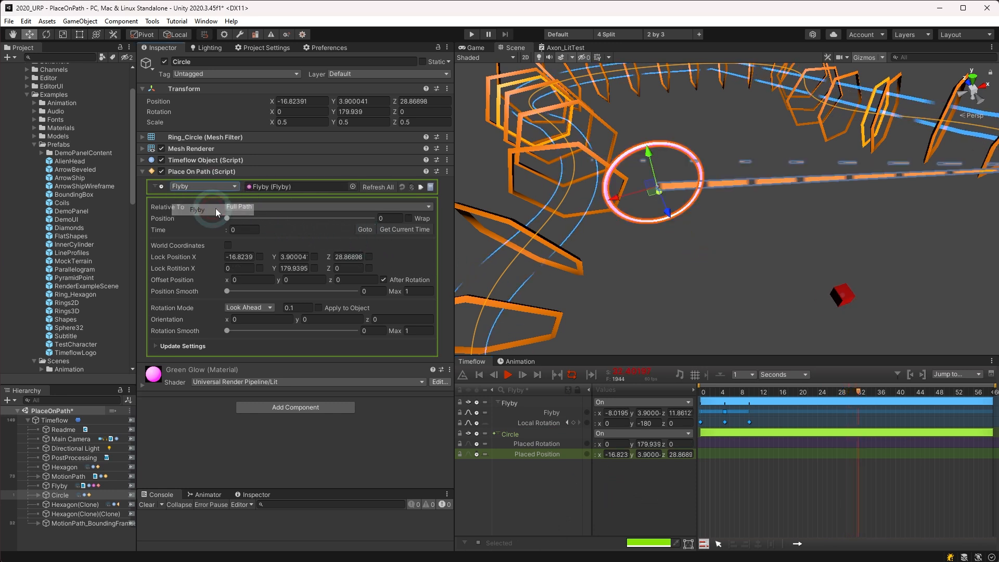
left_click(280, 186)
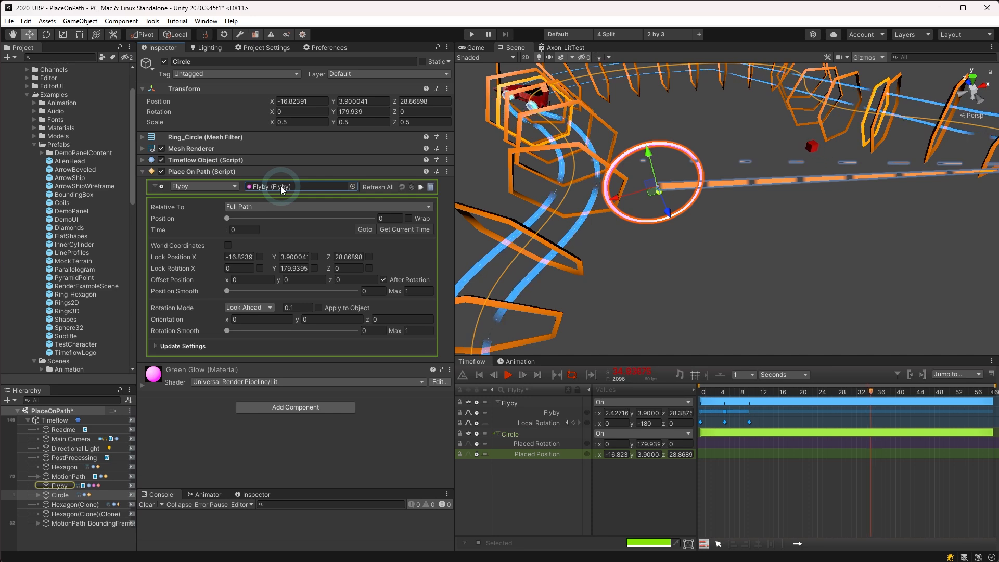
Step: Place the circle relative to Current Time On Path with a Position Offset of about 0.104 and Wrap enabled, previewing it in the Game view
left_click(272, 207)
left_click(276, 229)
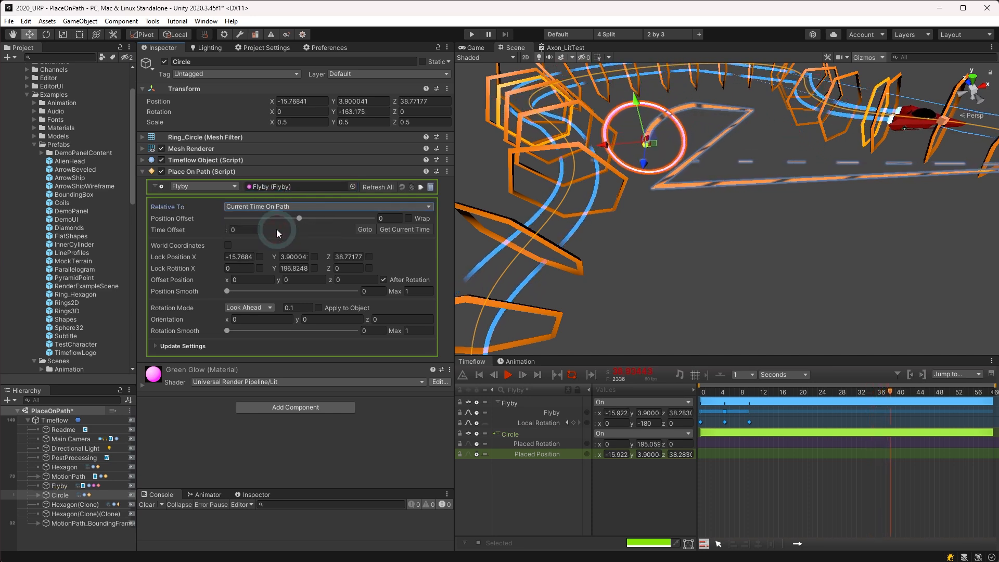
left_click(299, 219)
left_click_drag(298, 219, 306, 217)
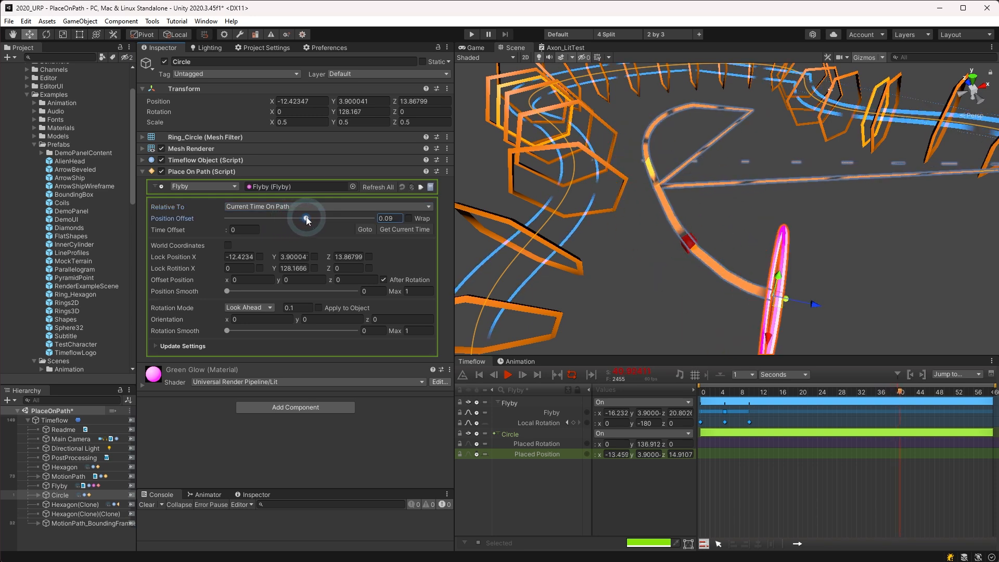
left_click(409, 218)
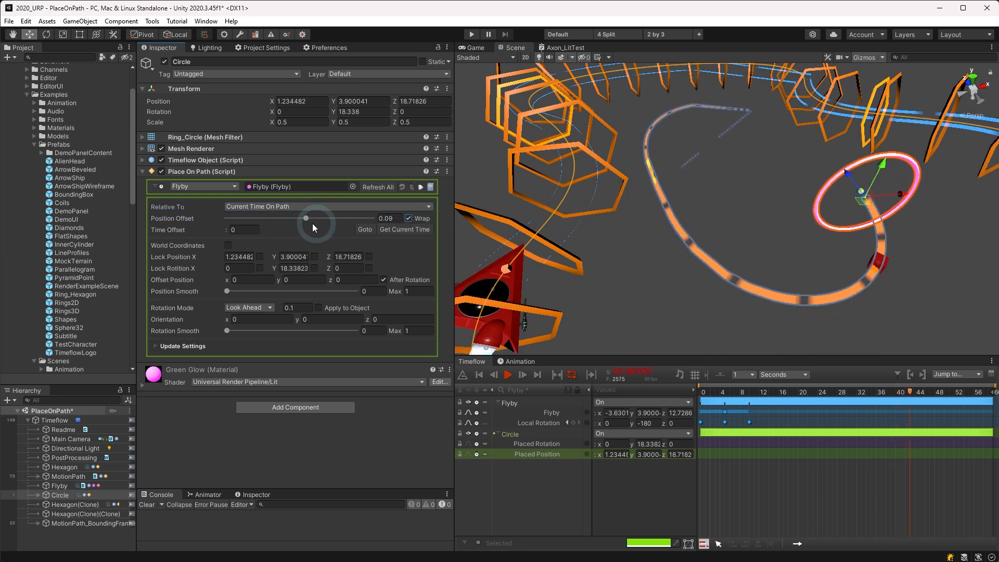
left_click(299, 219)
left_click_drag(299, 221, 298, 221)
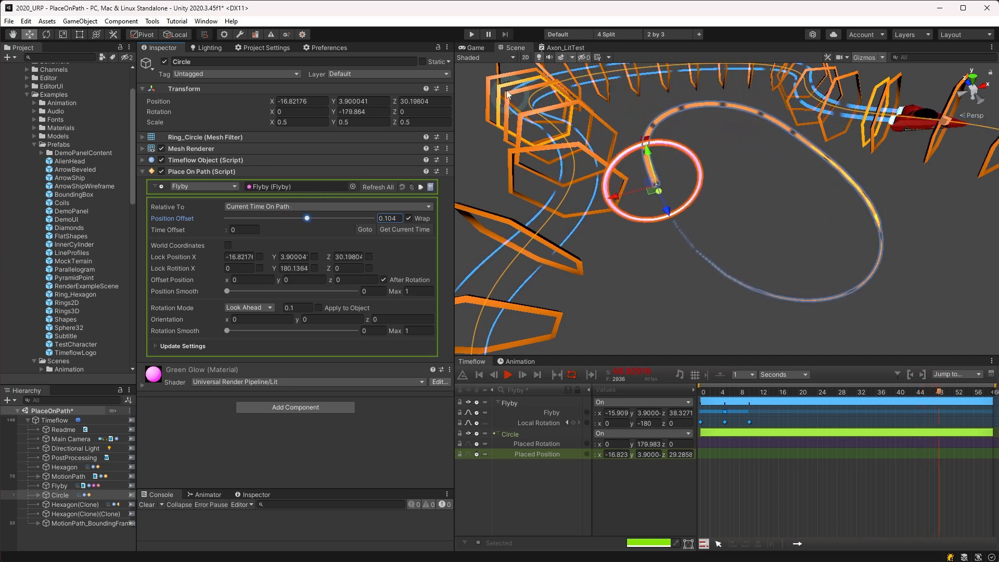
left_click(479, 49)
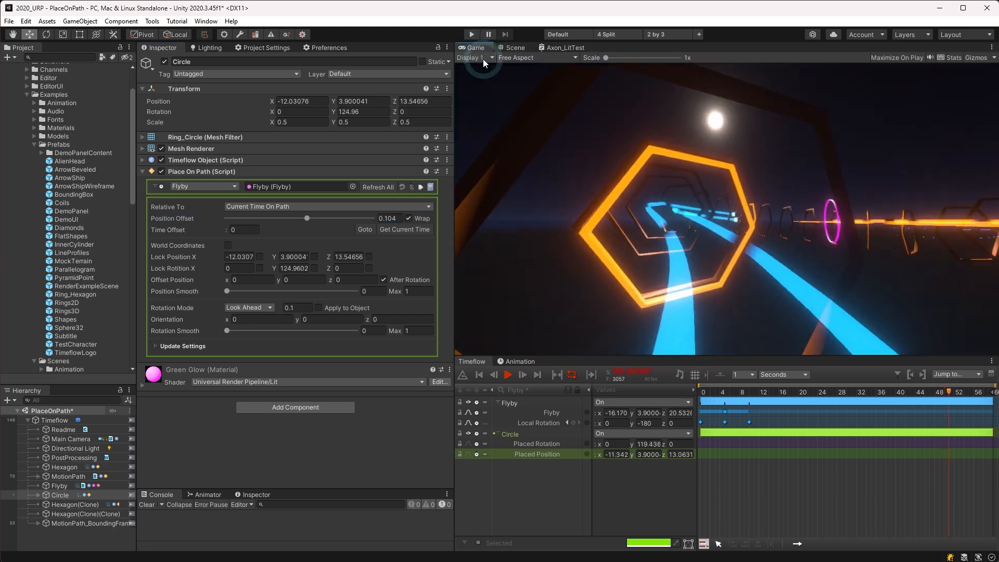